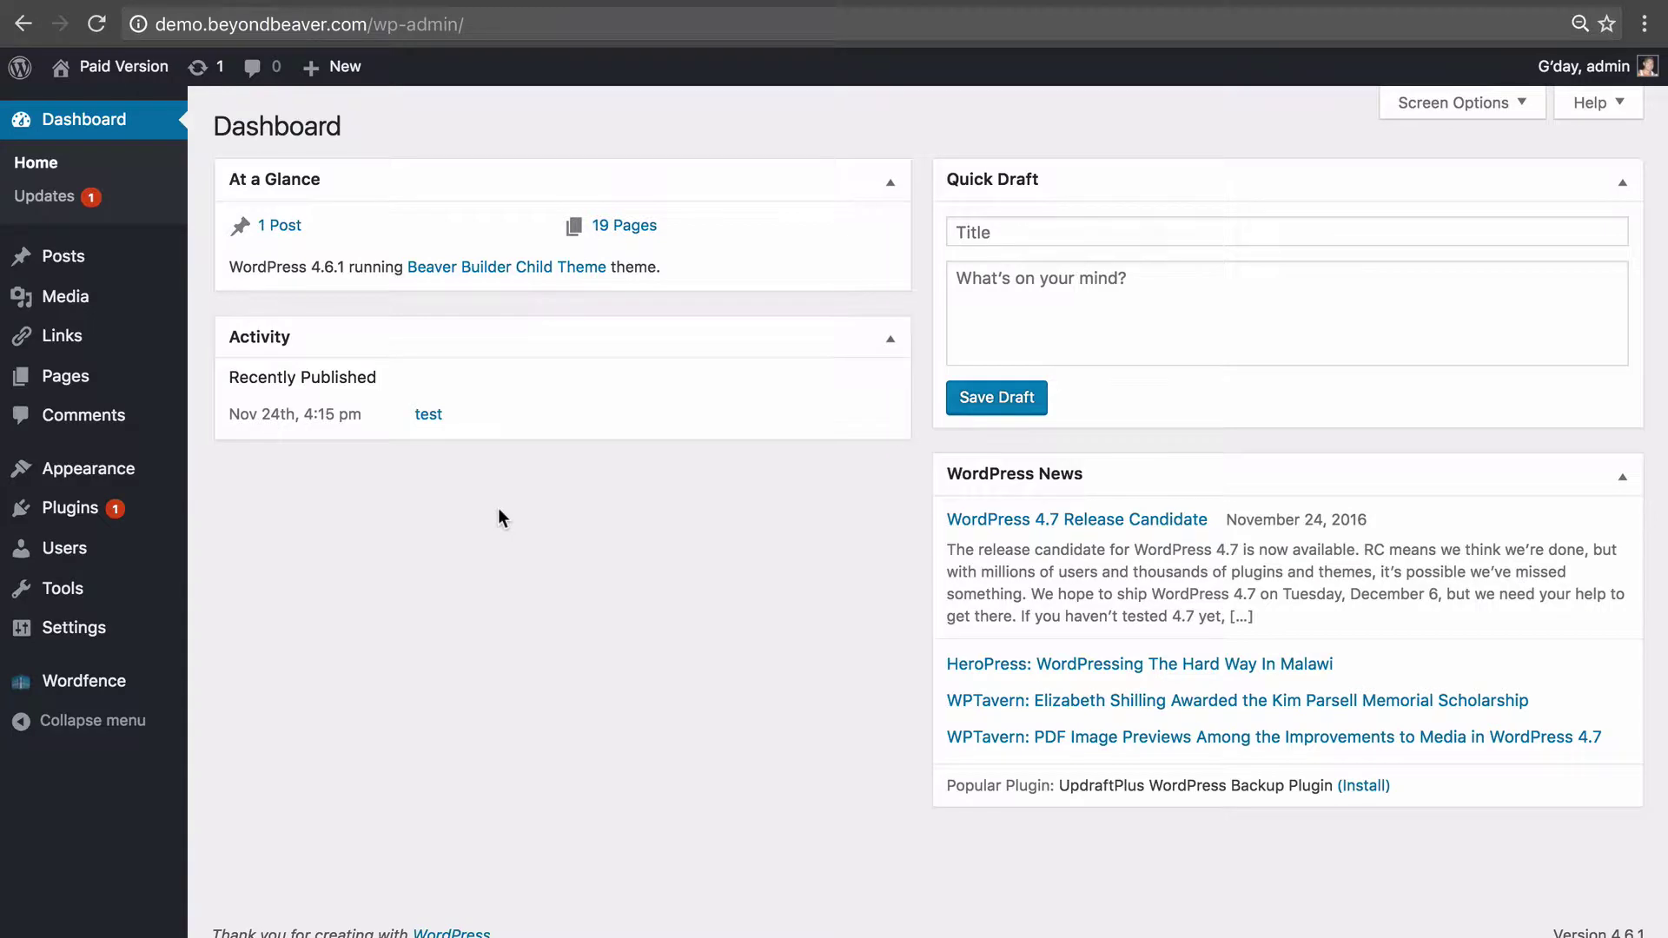
Step: Add a new page titled 'Sample Template' and switch it to Page Builder editing
mouse_move(101, 379)
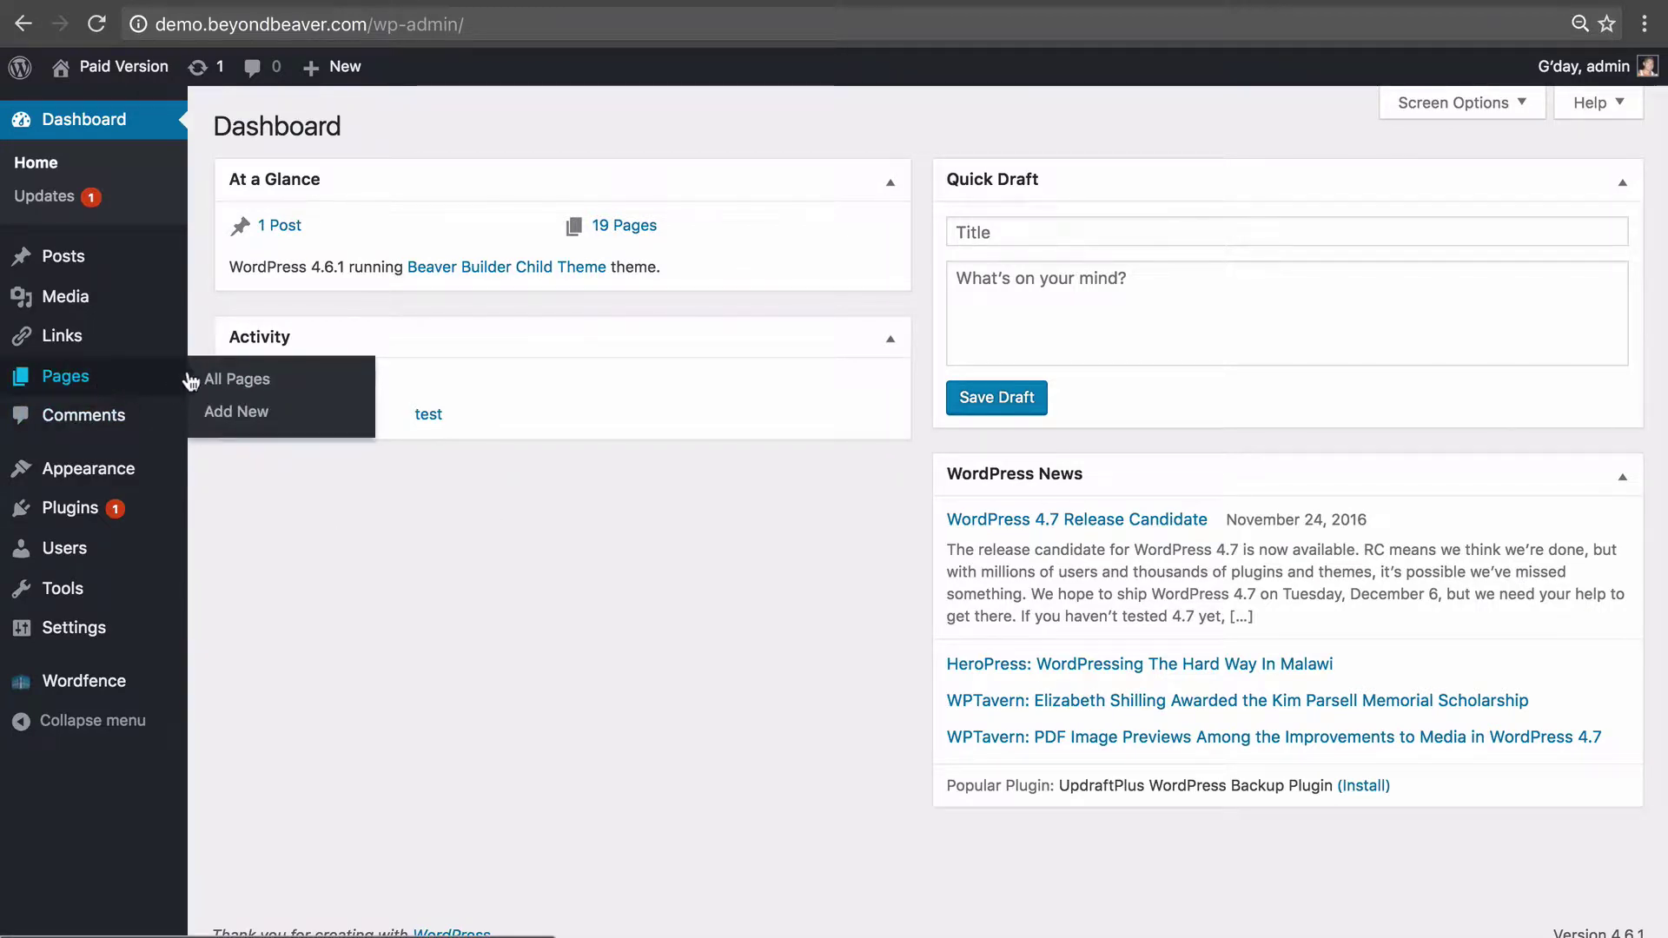
click(229, 417)
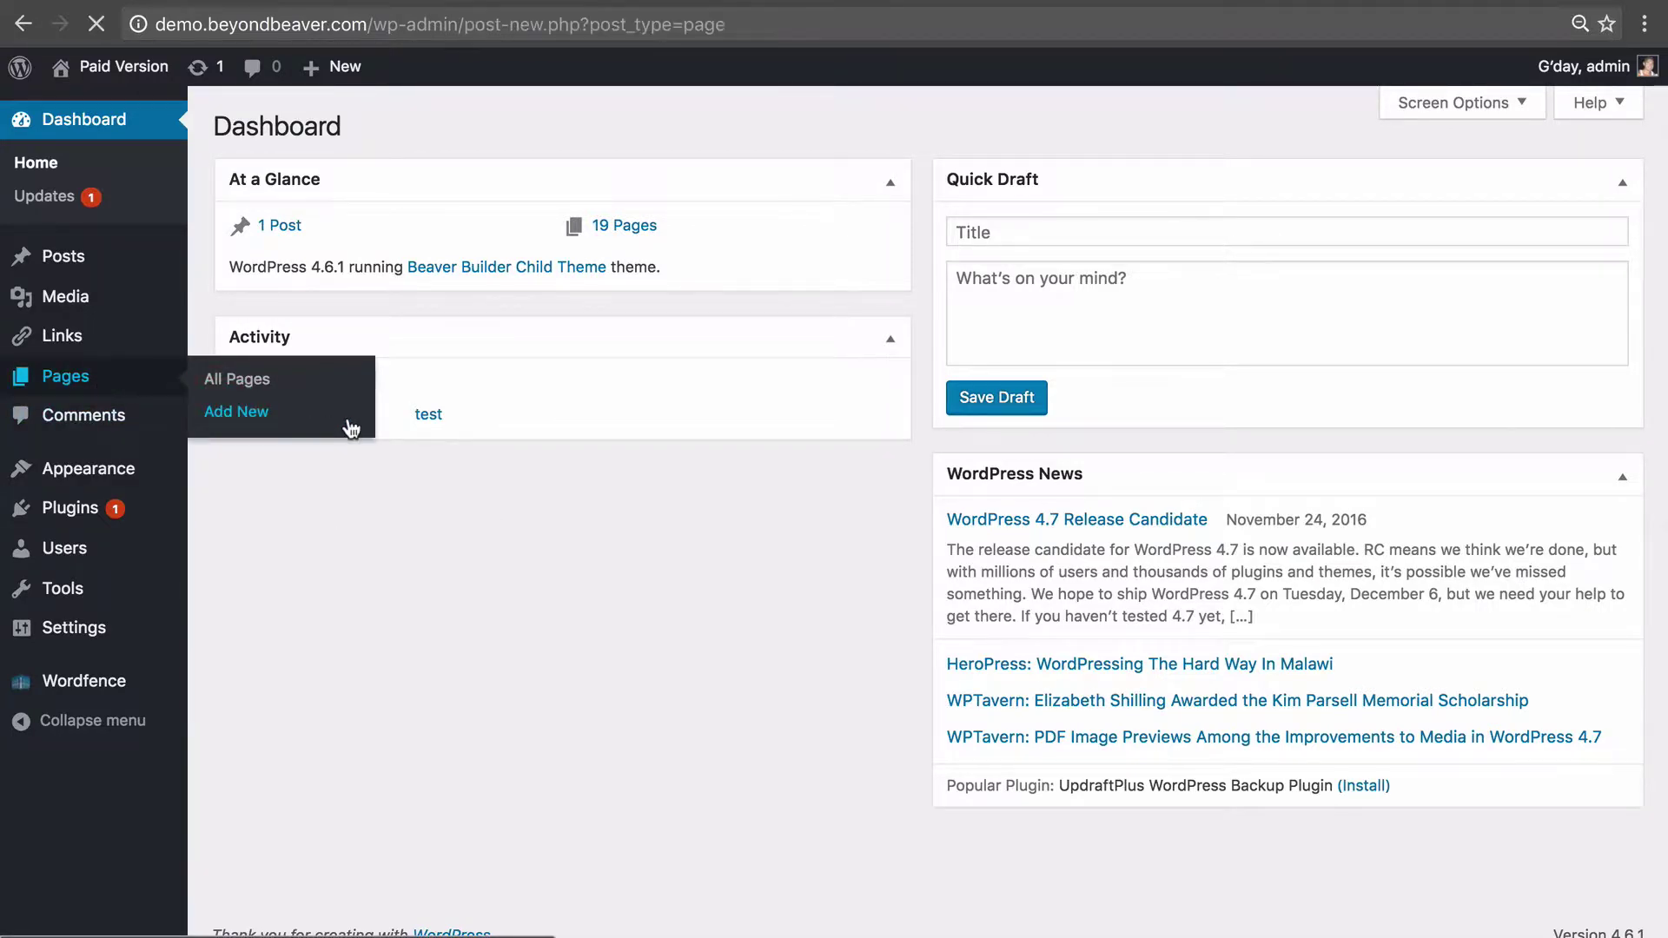
text(Sample Templa)
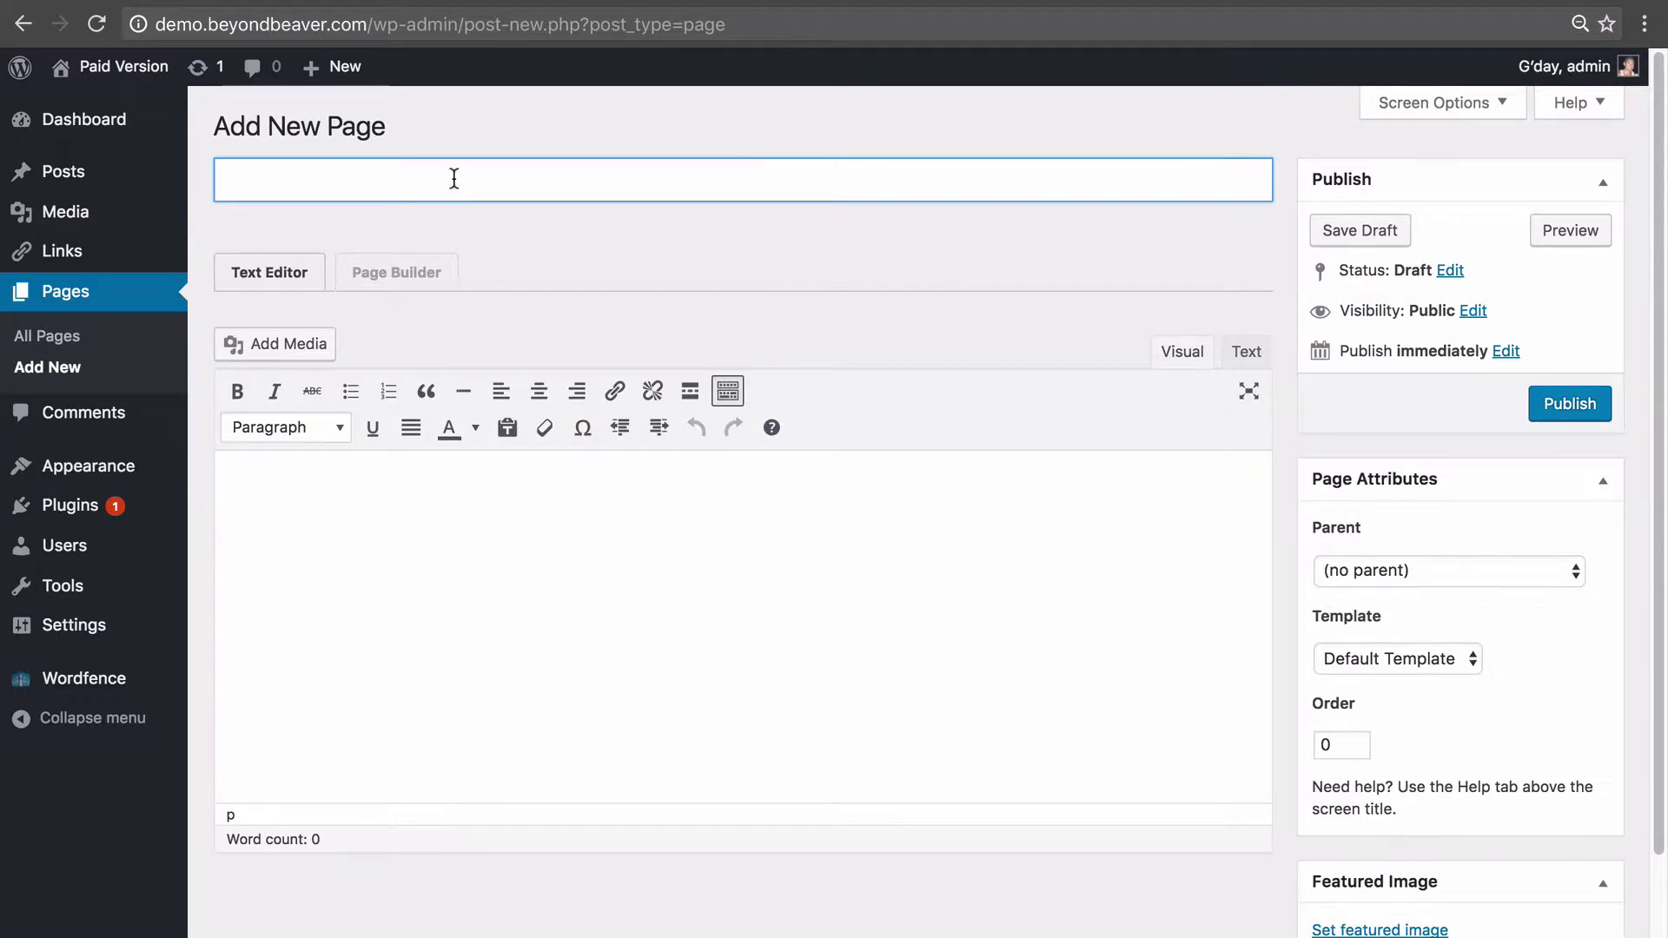
text(te)
click(584, 482)
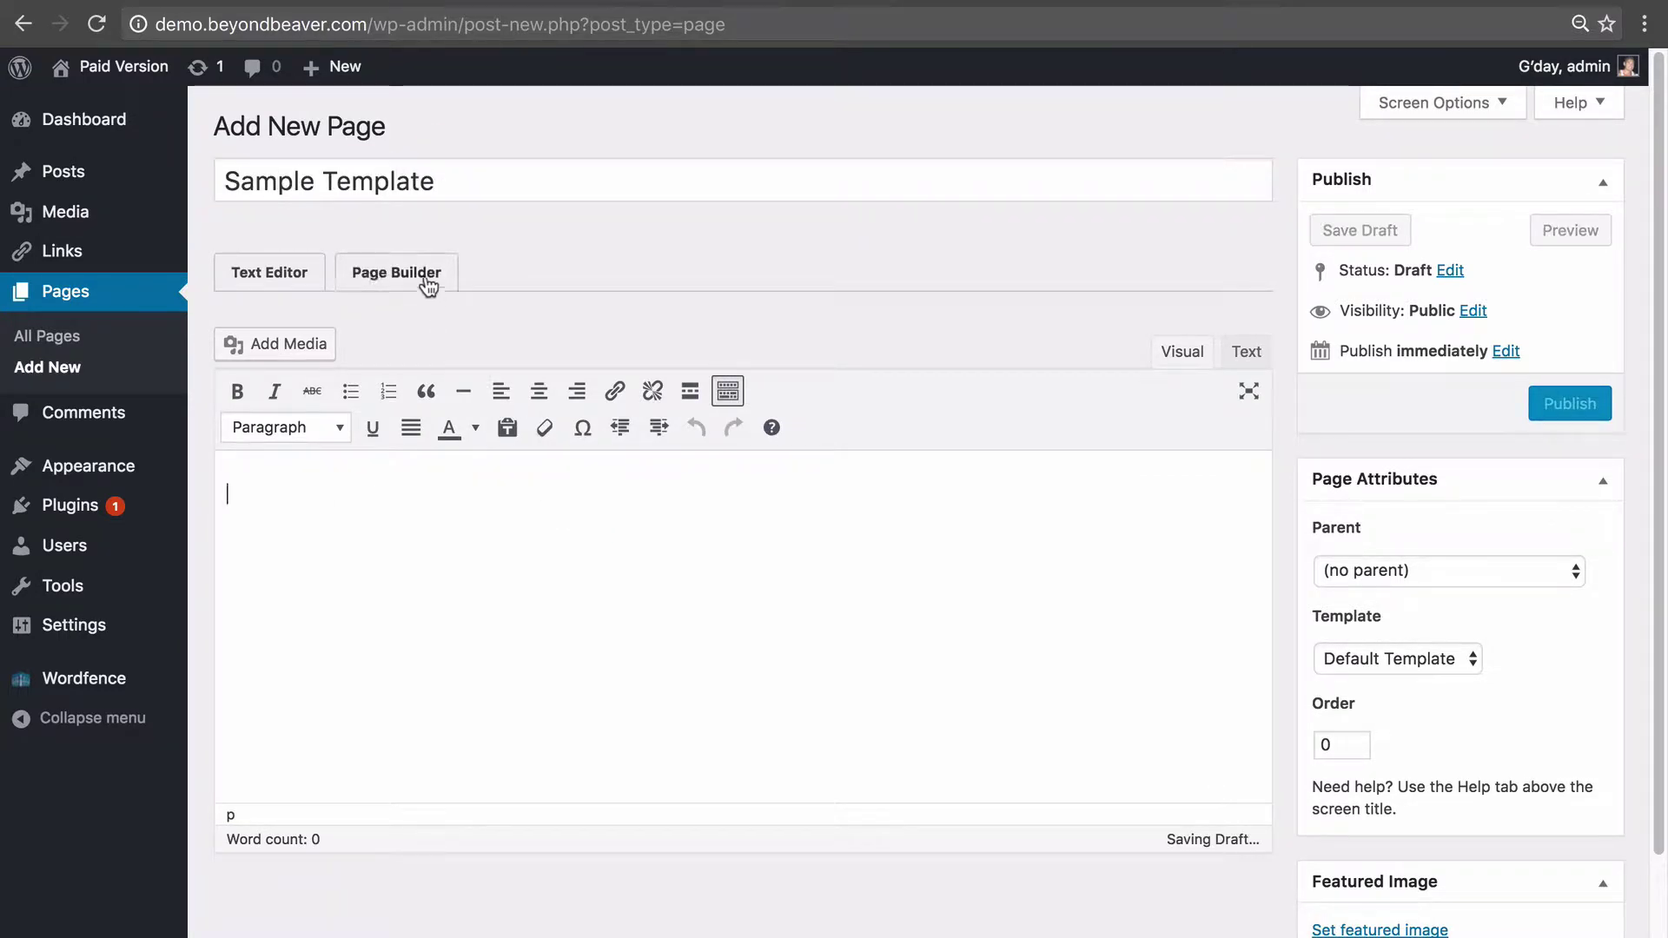
click(376, 276)
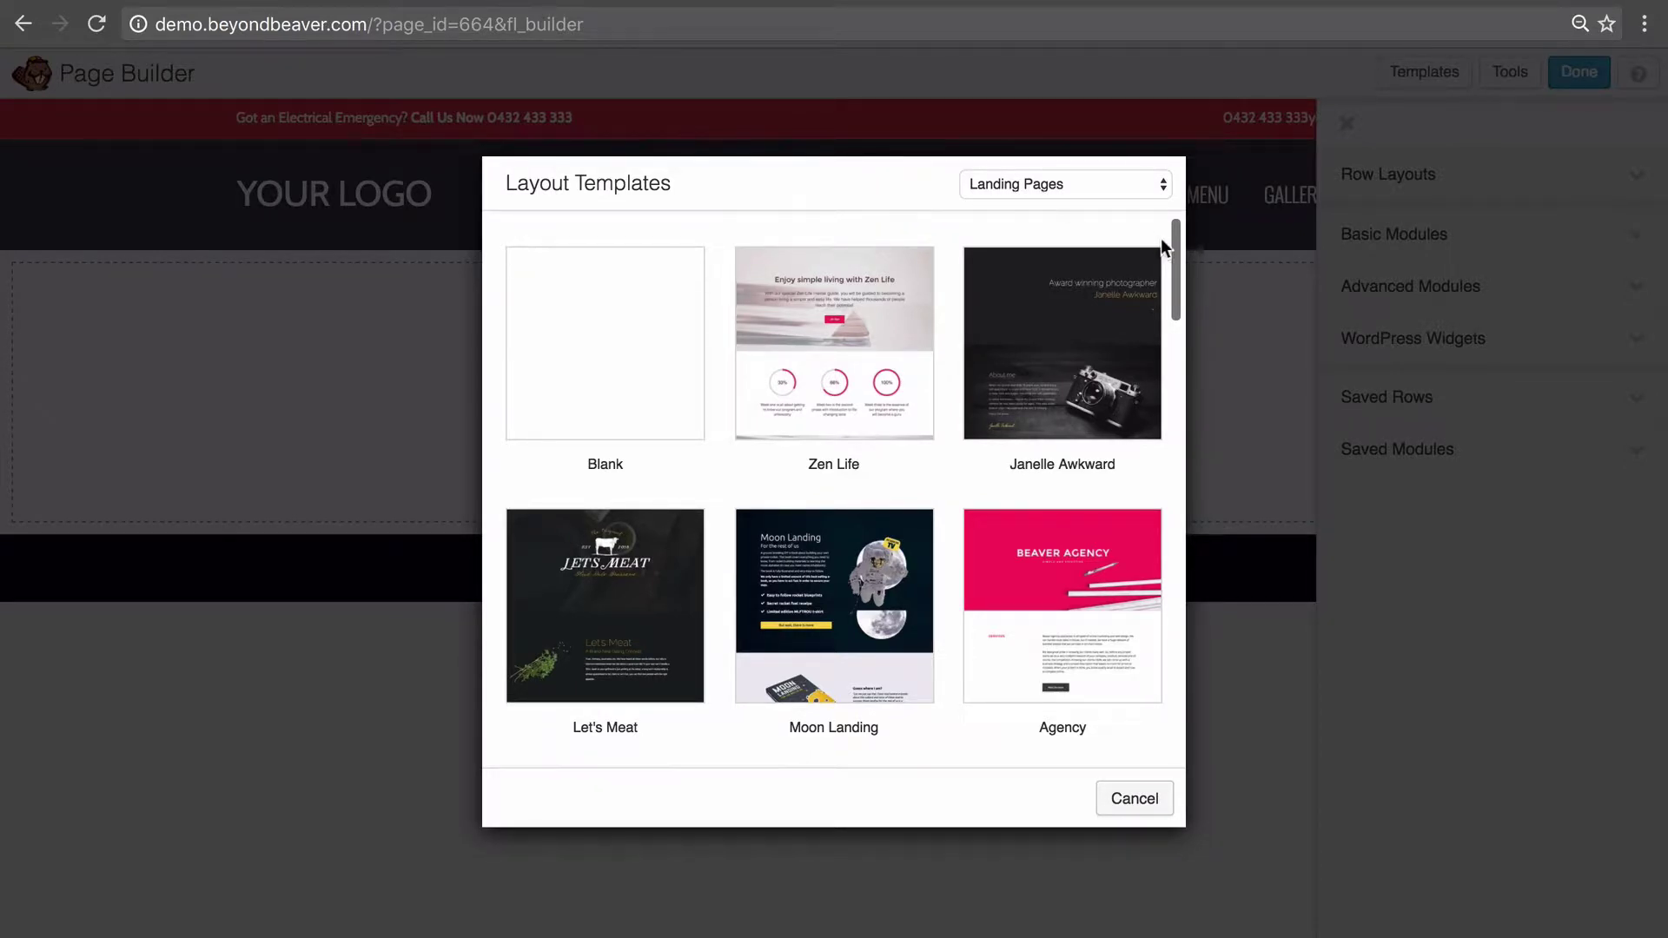
Step: Browse the Landing Pages templates and apply the Zen Life layout to the page
drag(1175, 226, 1224, 686)
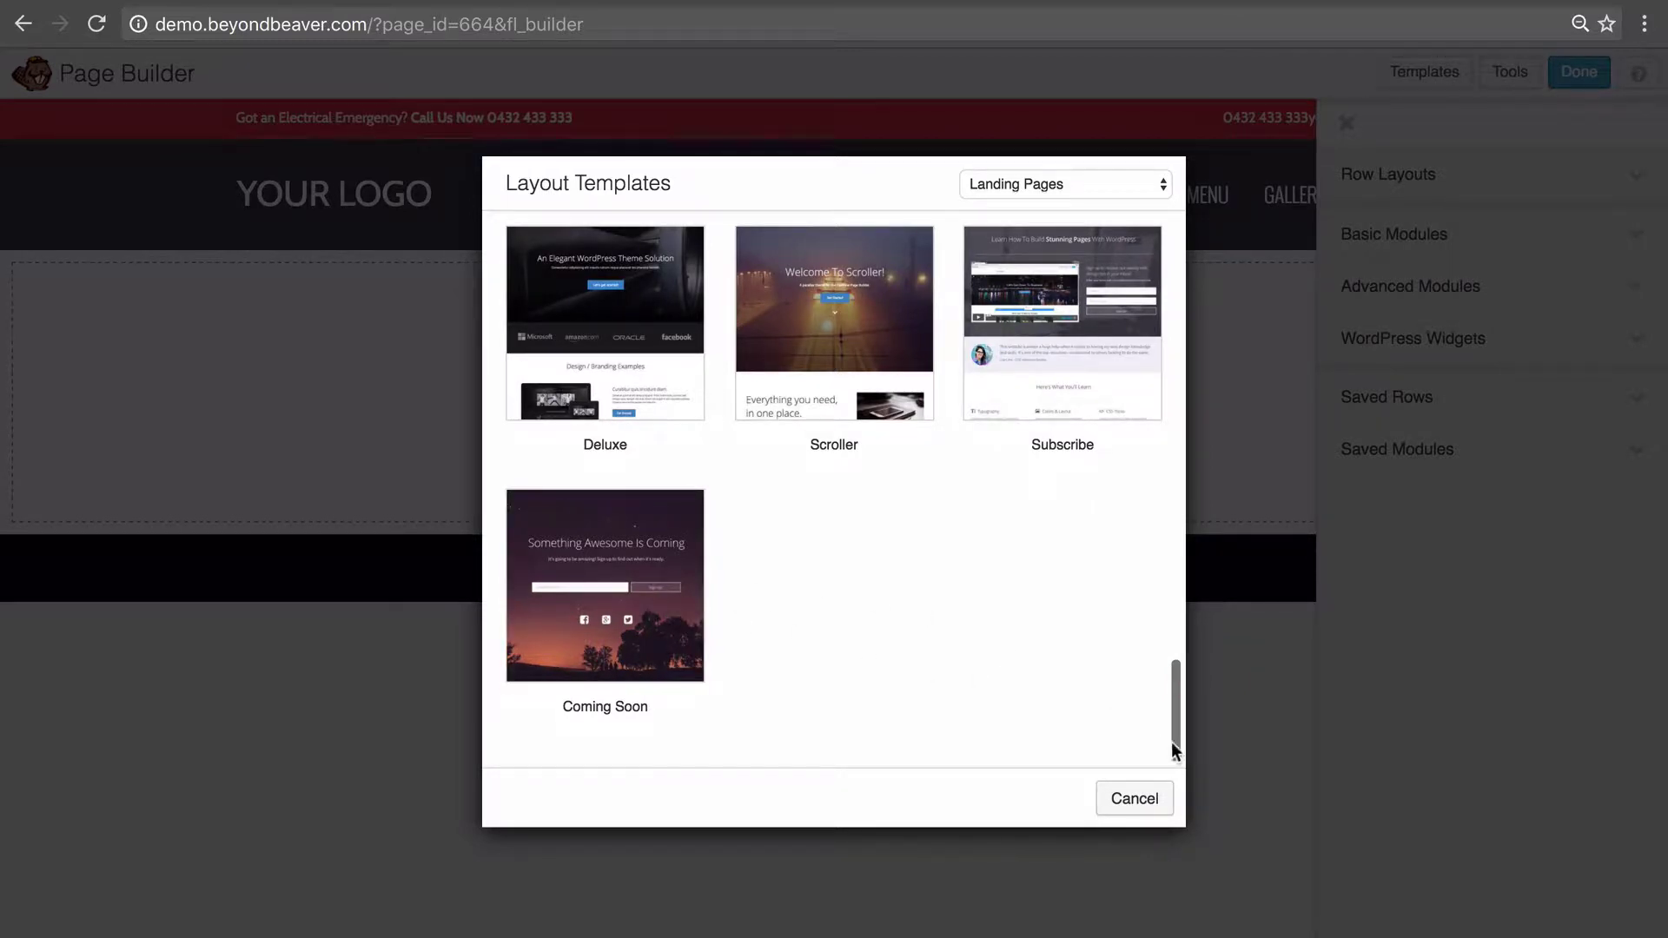
drag(1179, 733, 1177, 694)
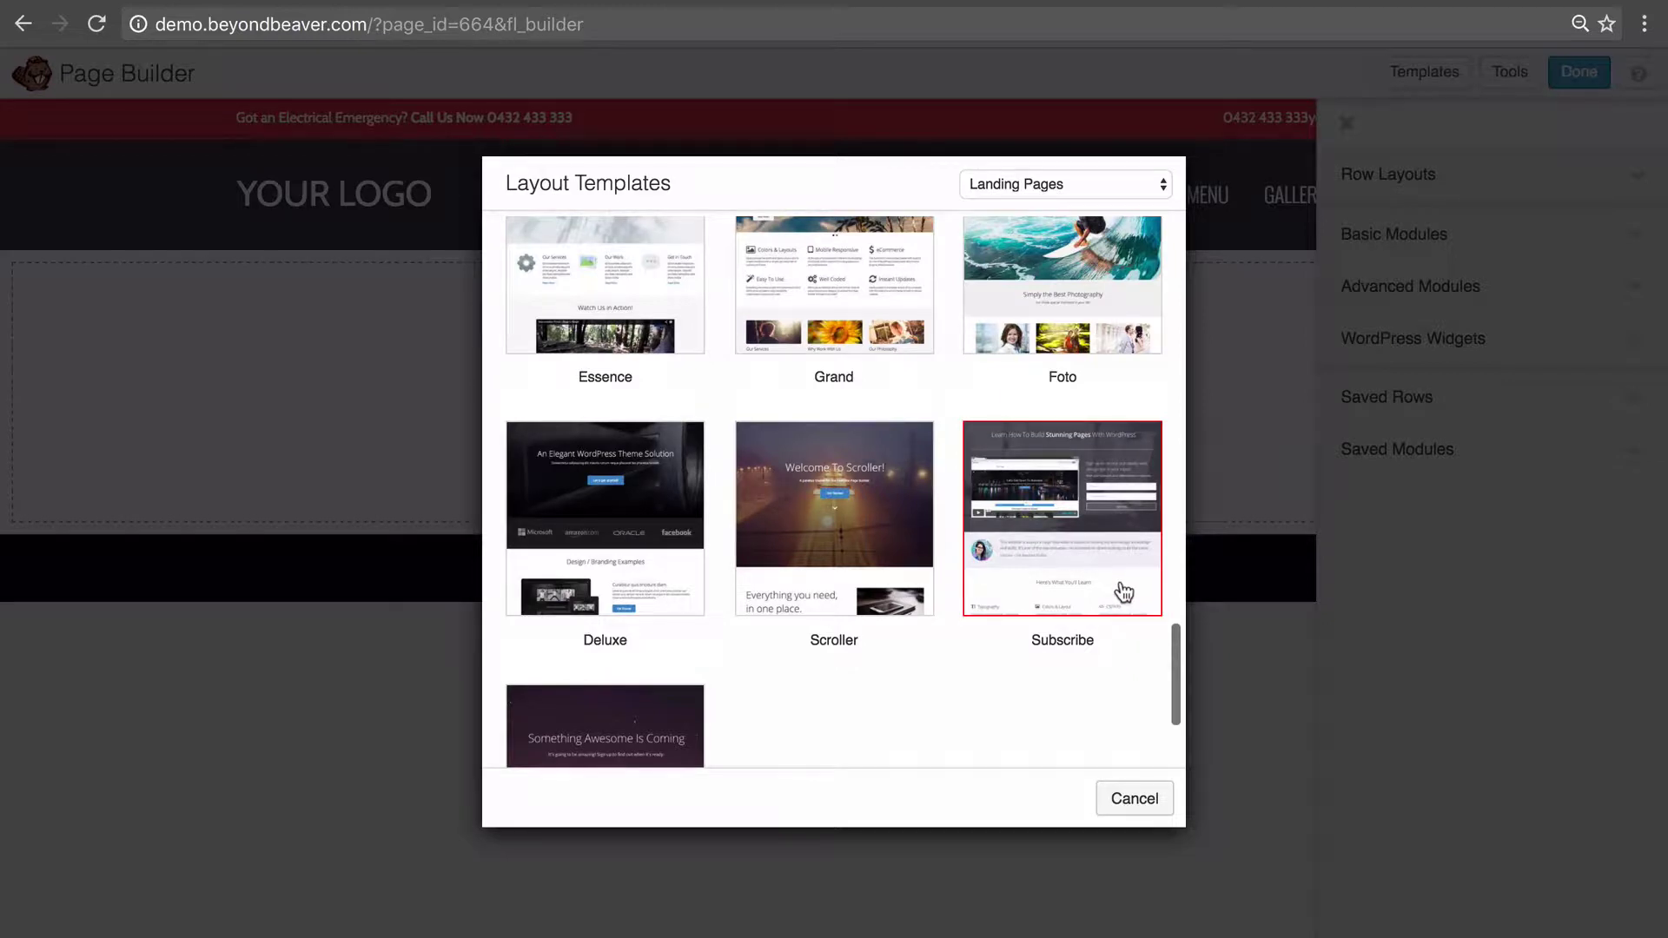
drag(1171, 628, 1173, 215)
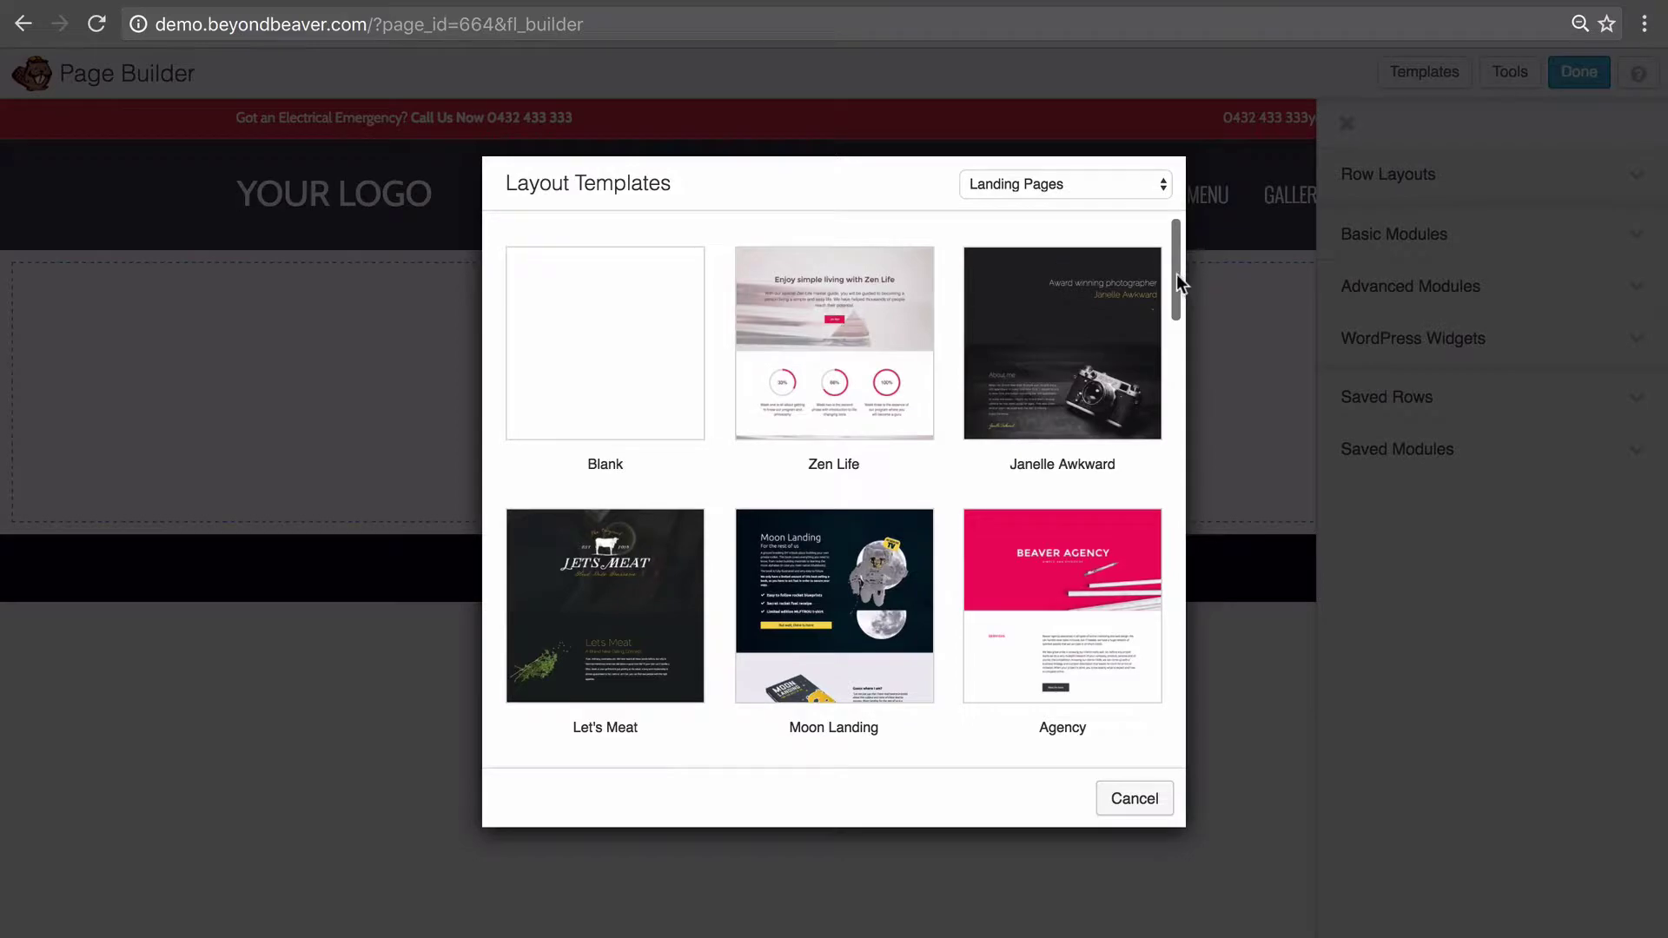
click(830, 333)
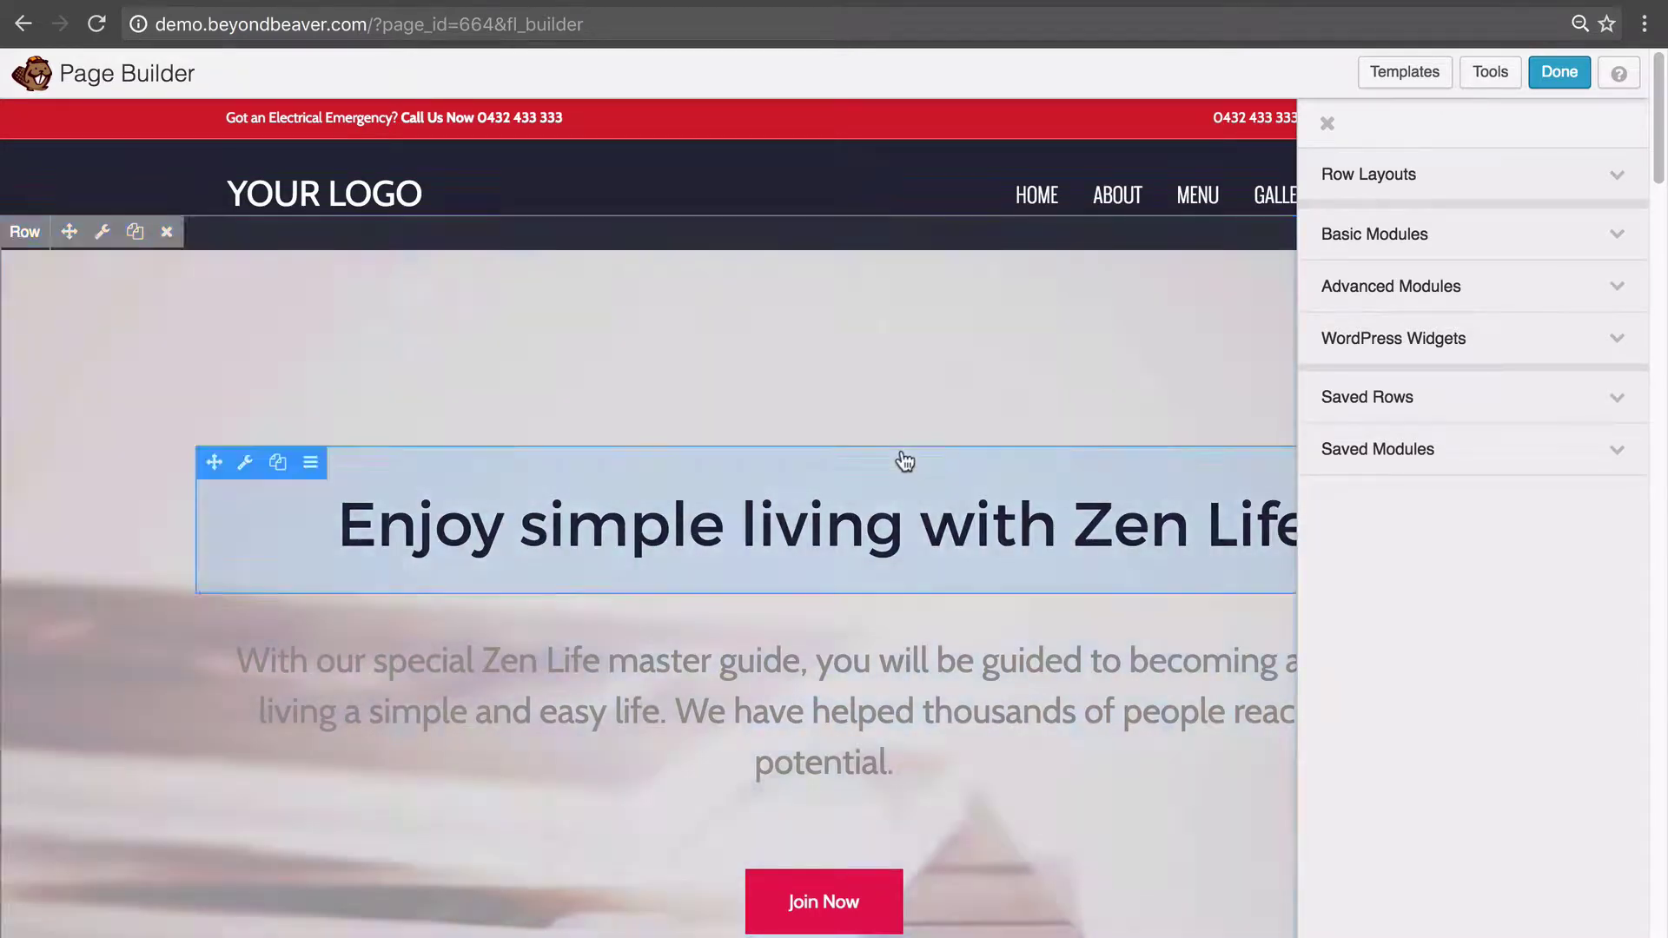
scroll(899, 429, down, 3)
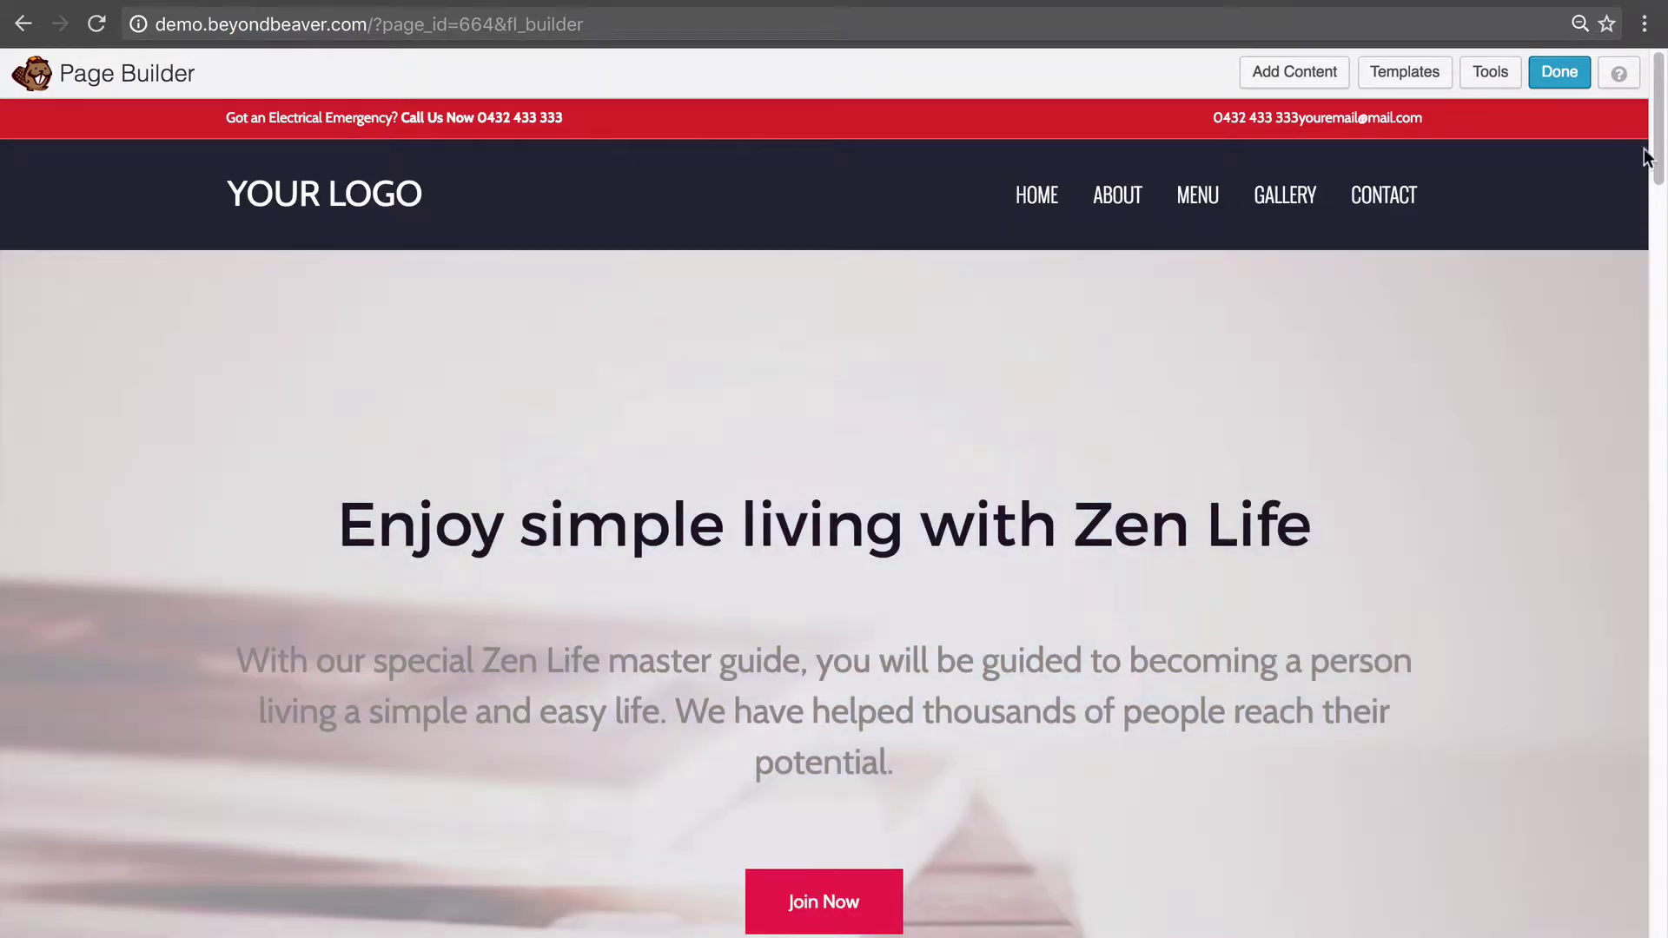
drag(1656, 166, 1661, 283)
scroll(1659, 280, down, 20)
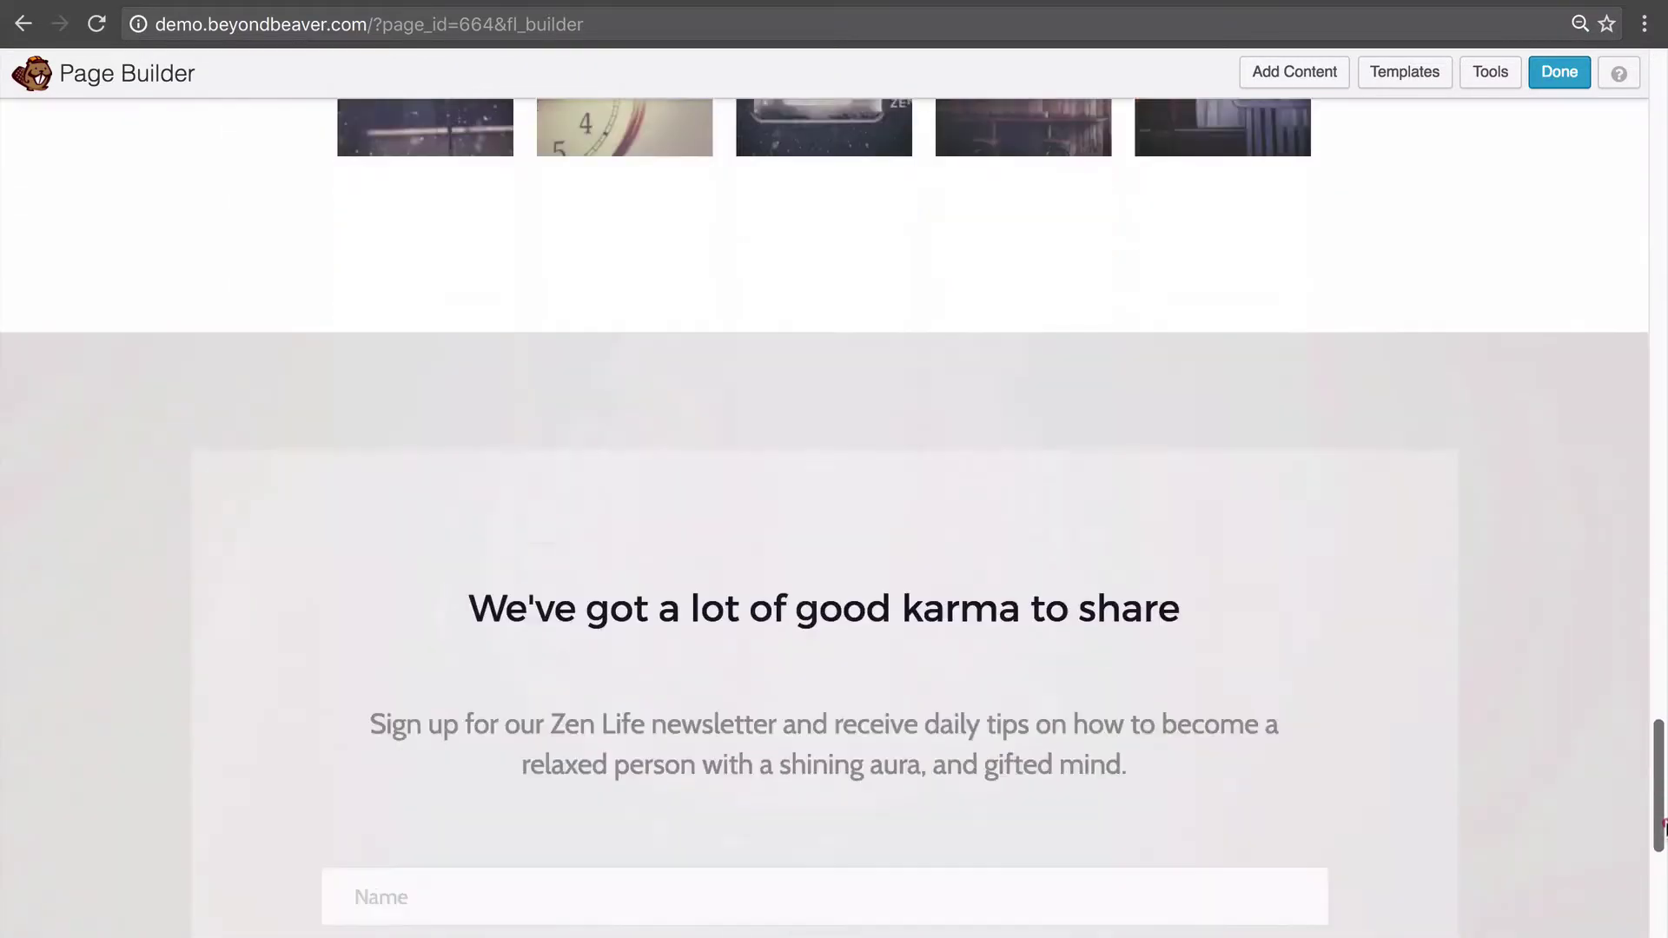
scroll(1657, 275, up, 10)
scroll(1657, 275, up, 15)
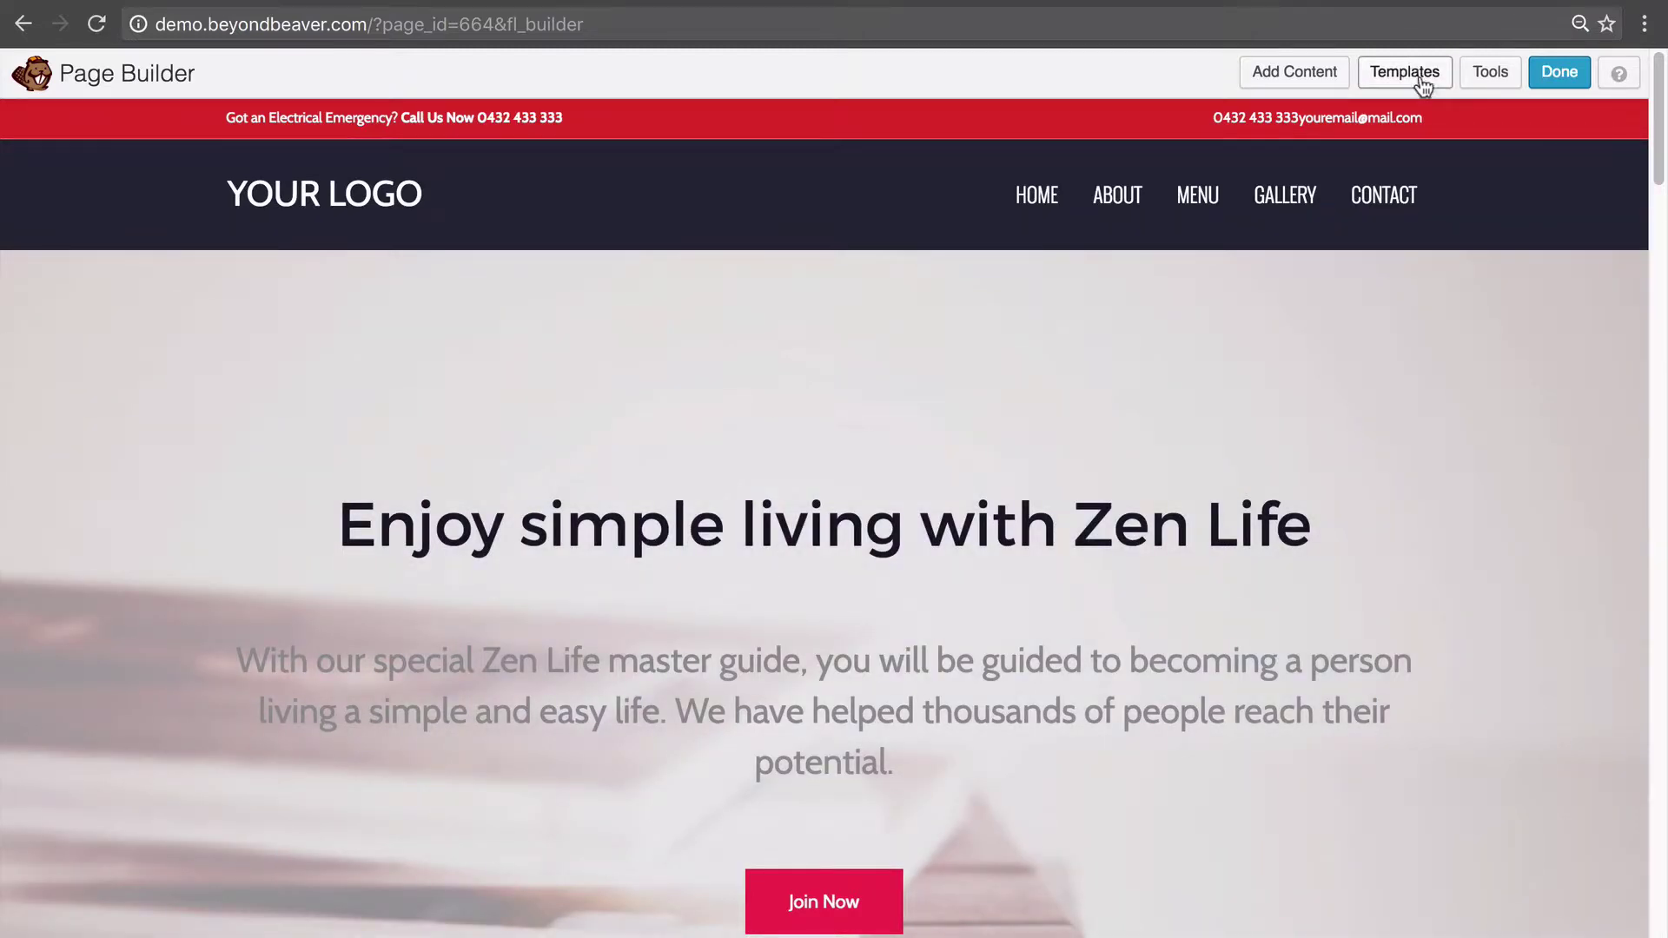
Step: Change the hero heading text to 'Our Title' and save it
click(869, 531)
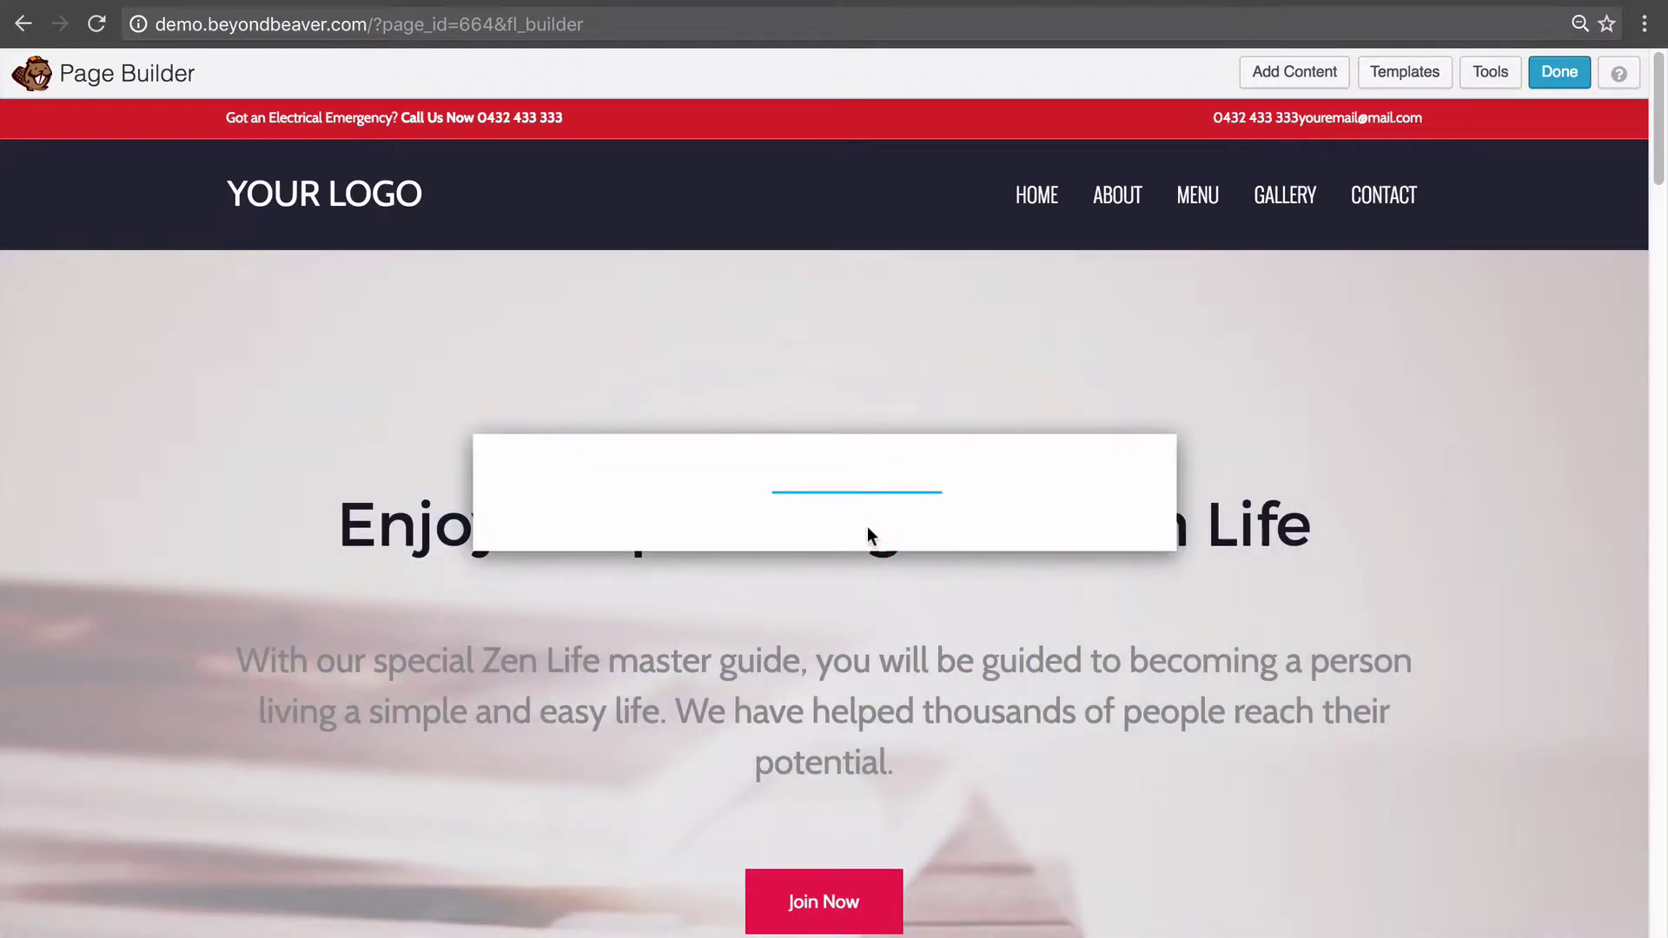
key(super+a)
key(BackSpace)
text(Our Title)
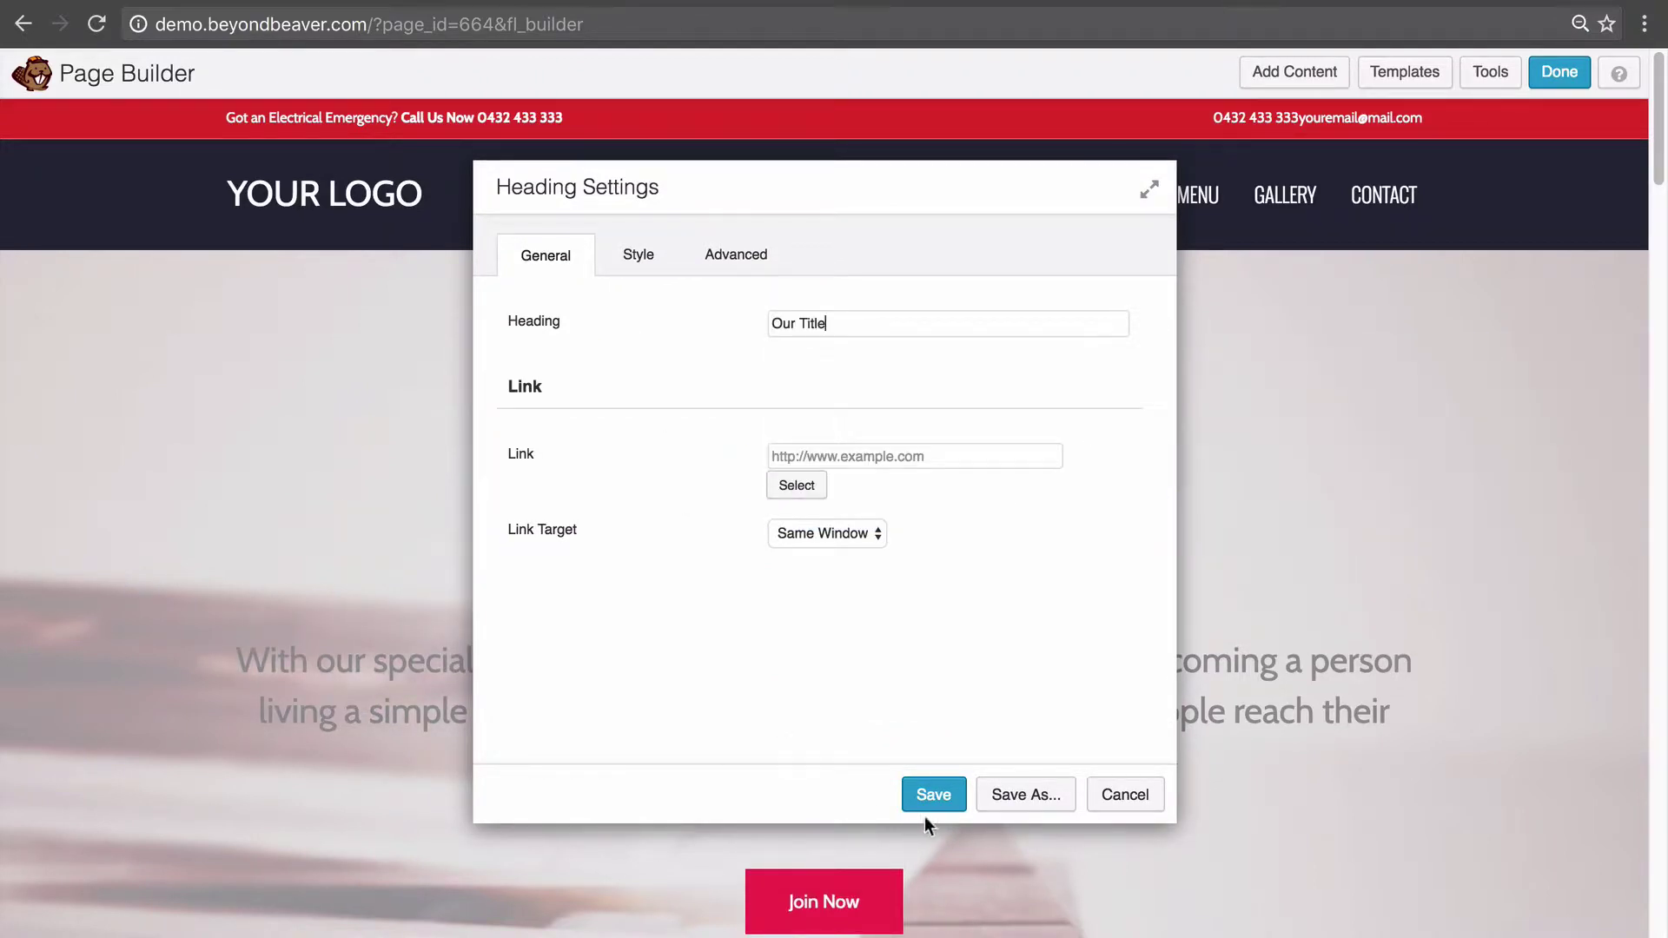
click(914, 796)
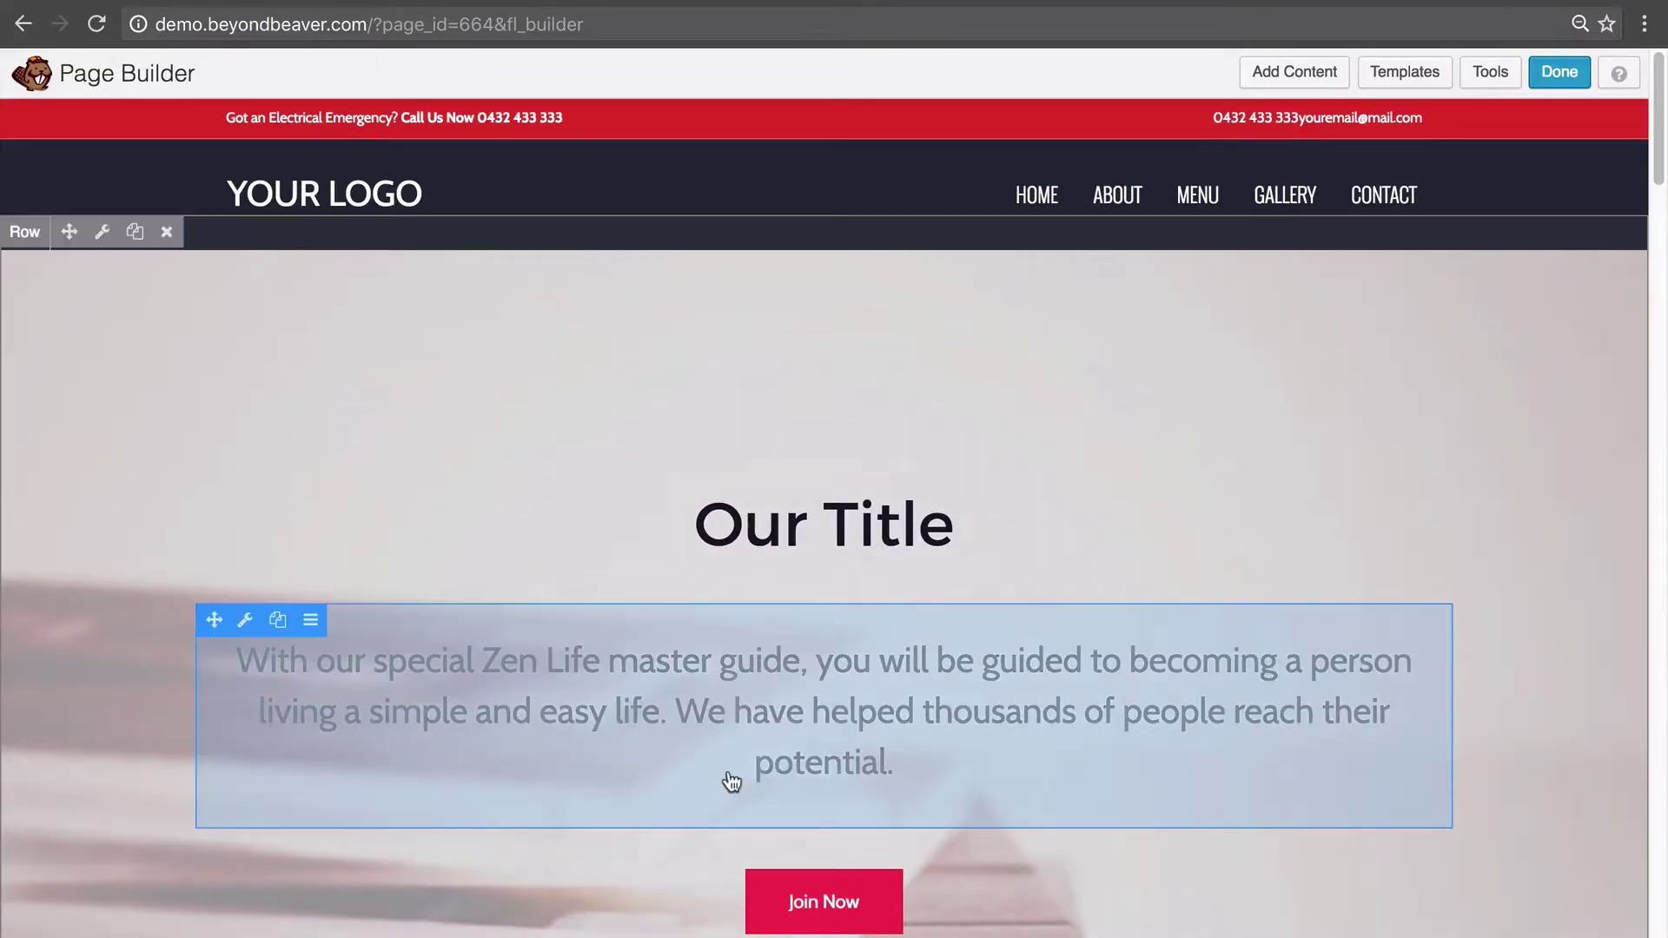
Step: Replace the middle of the intro paragraph with 'sdfdsf', save it, and finish editing
click(700, 714)
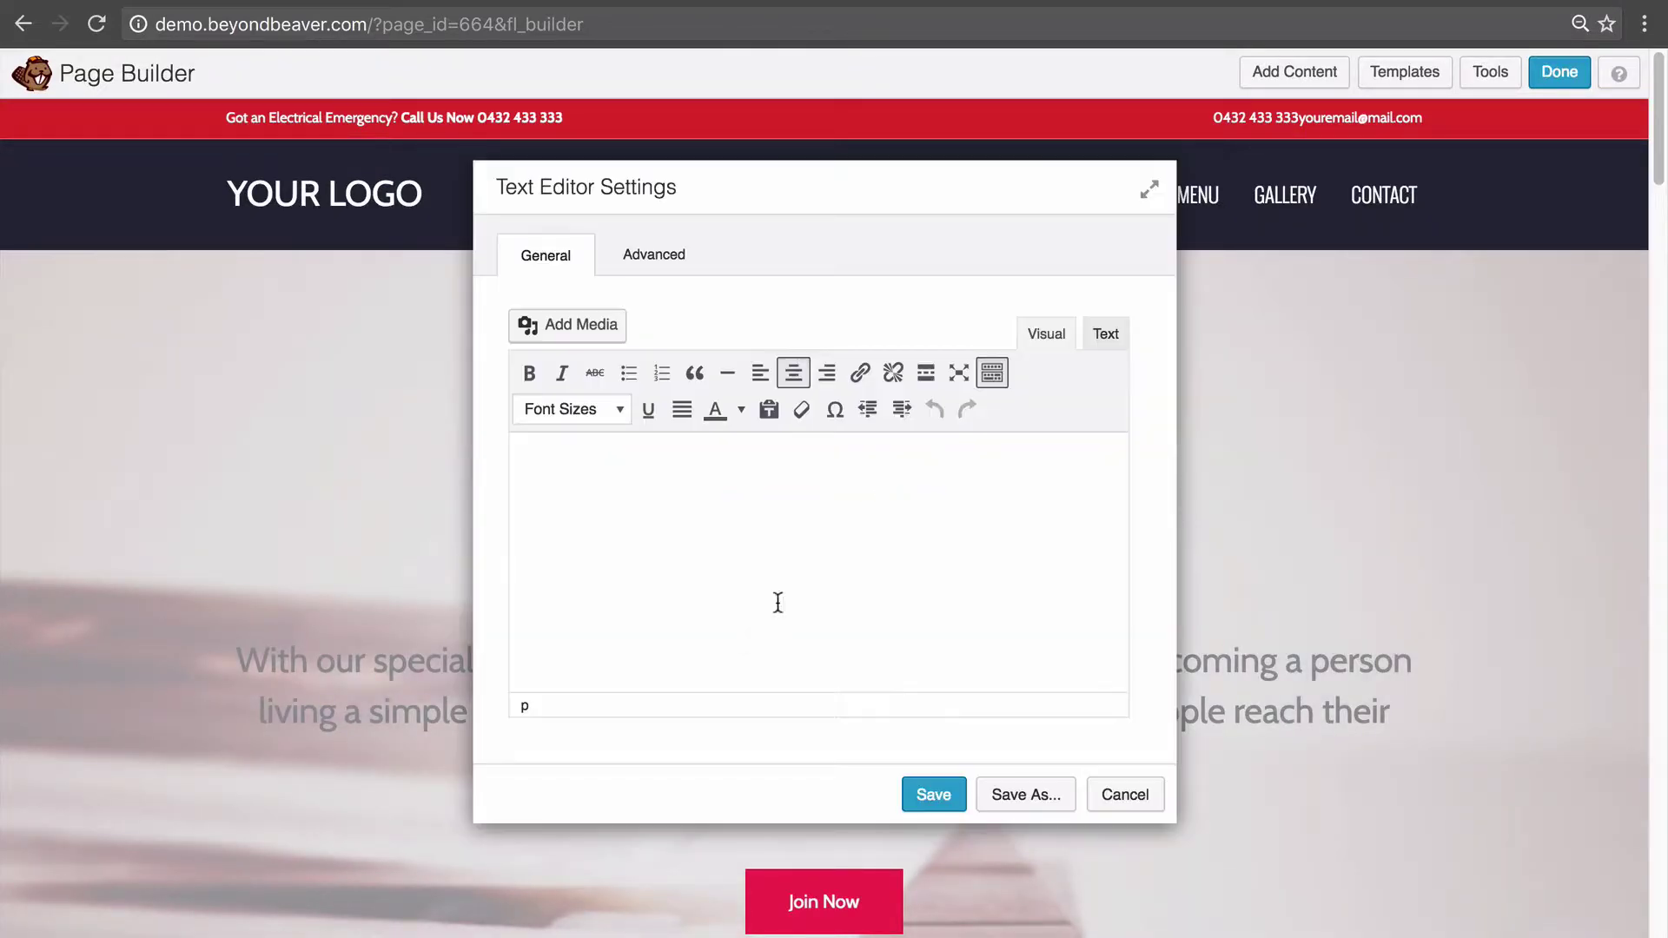
drag(920, 614, 734, 525)
text(sdfdsfve helped thousands of people reach their potential.)
click(934, 796)
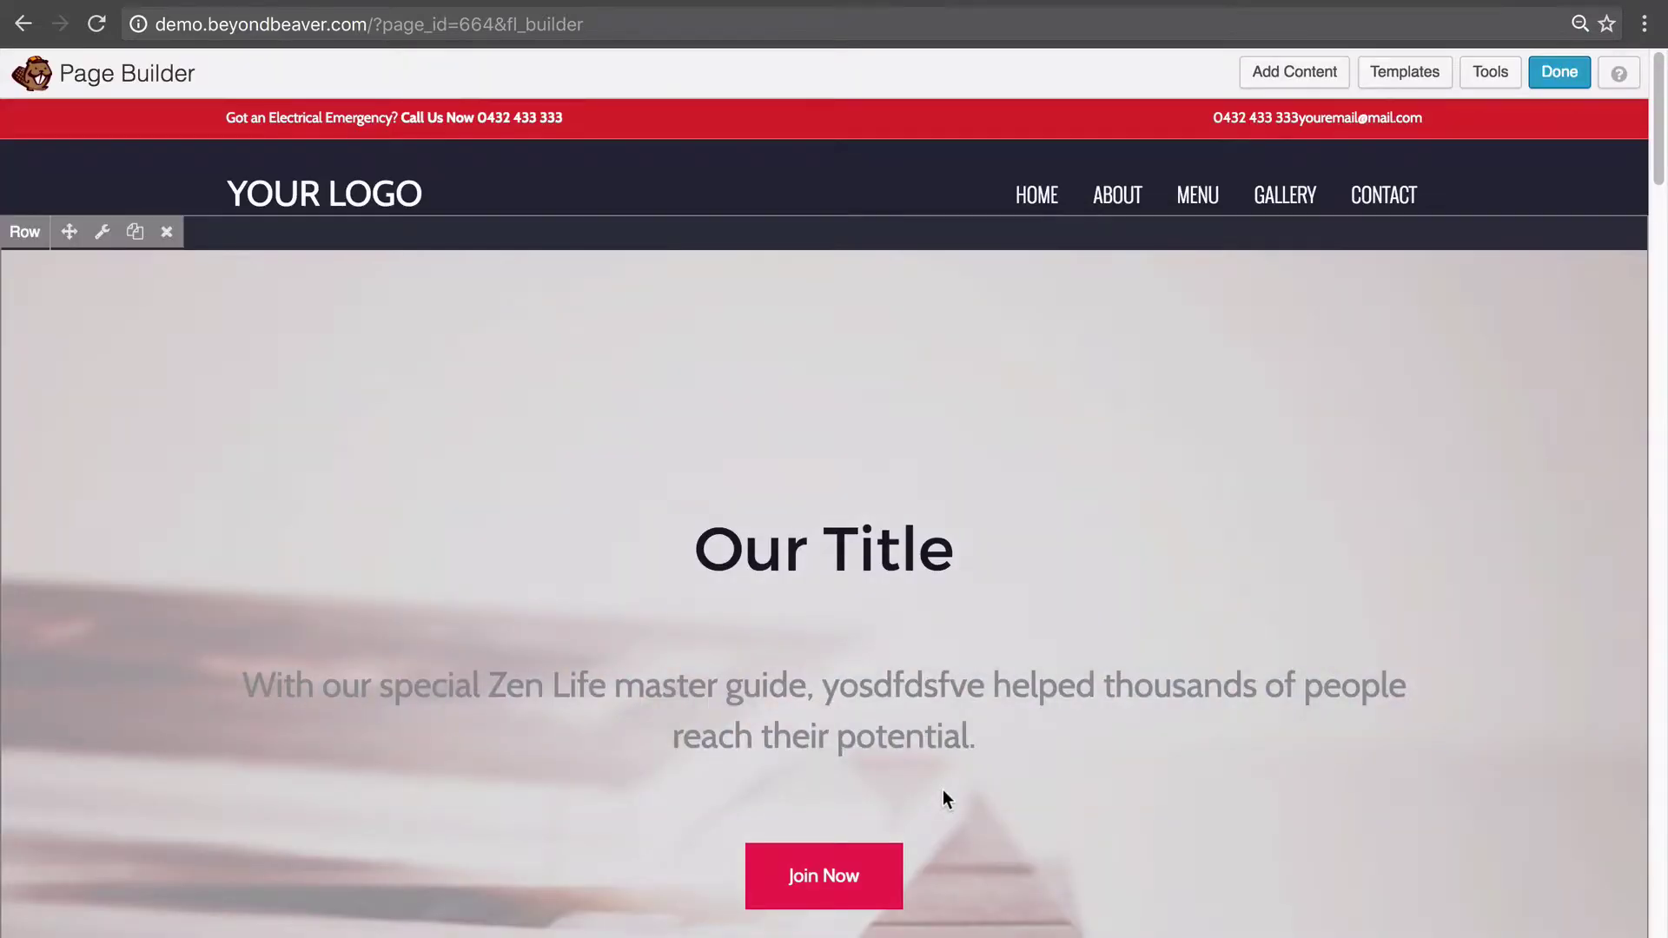
click(1557, 75)
Step: Publish the changes to the Sample Template page
click(795, 447)
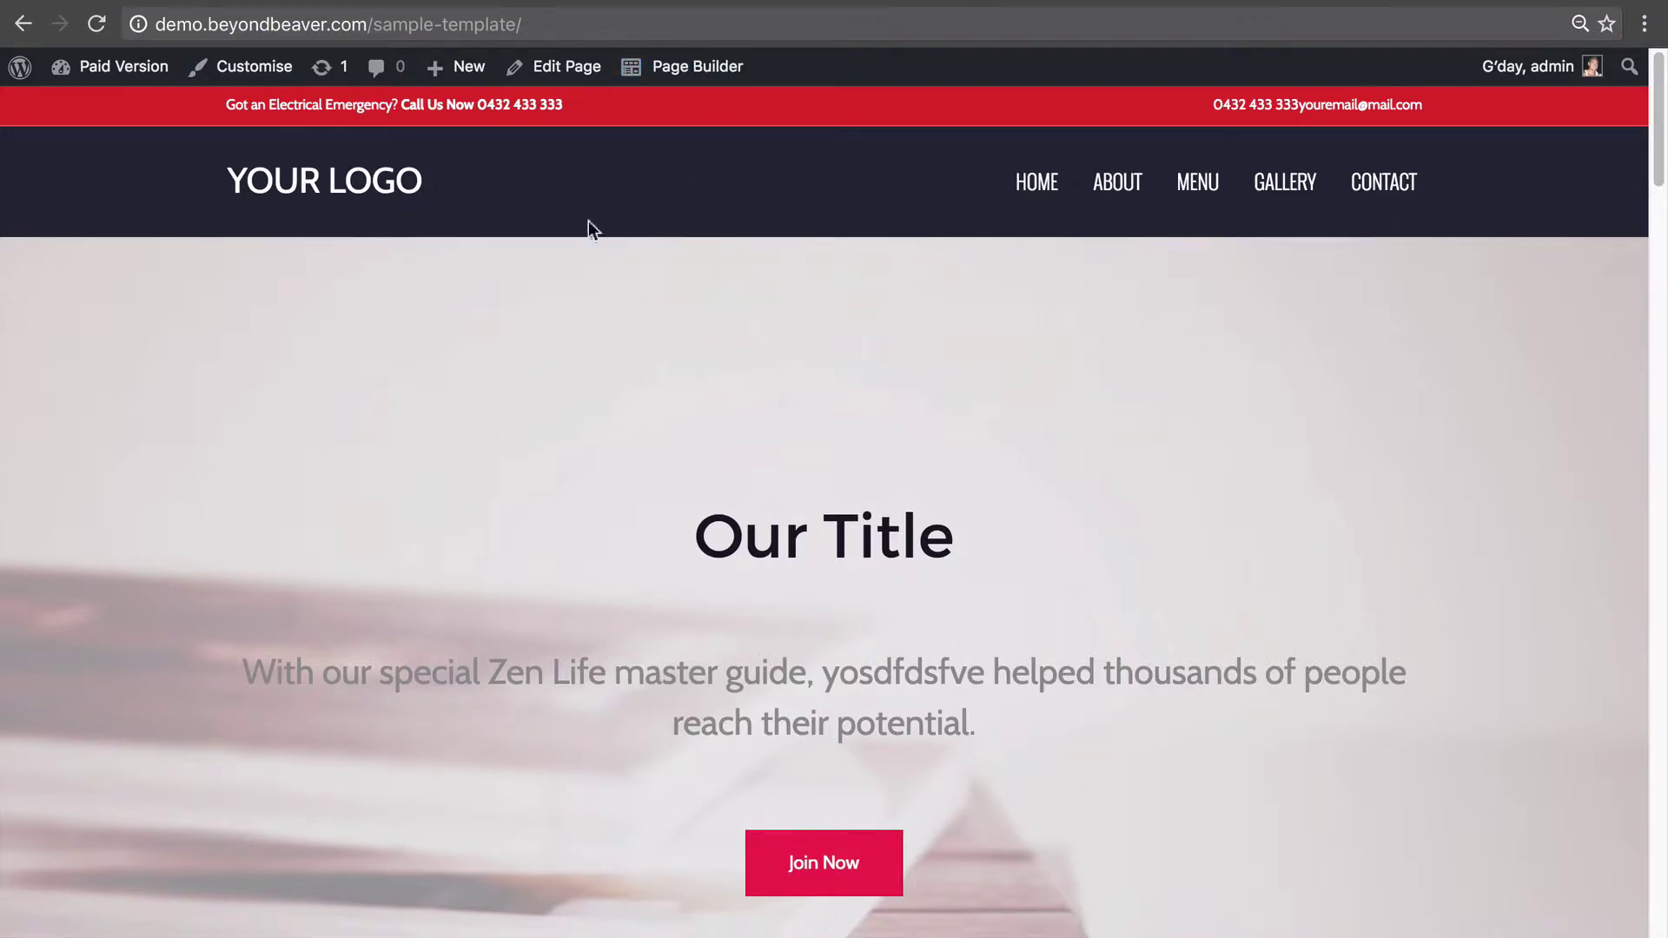
Step: Add another page titled 'Our New Page' and launch Page Builder for it
mouse_move(456, 67)
click(463, 202)
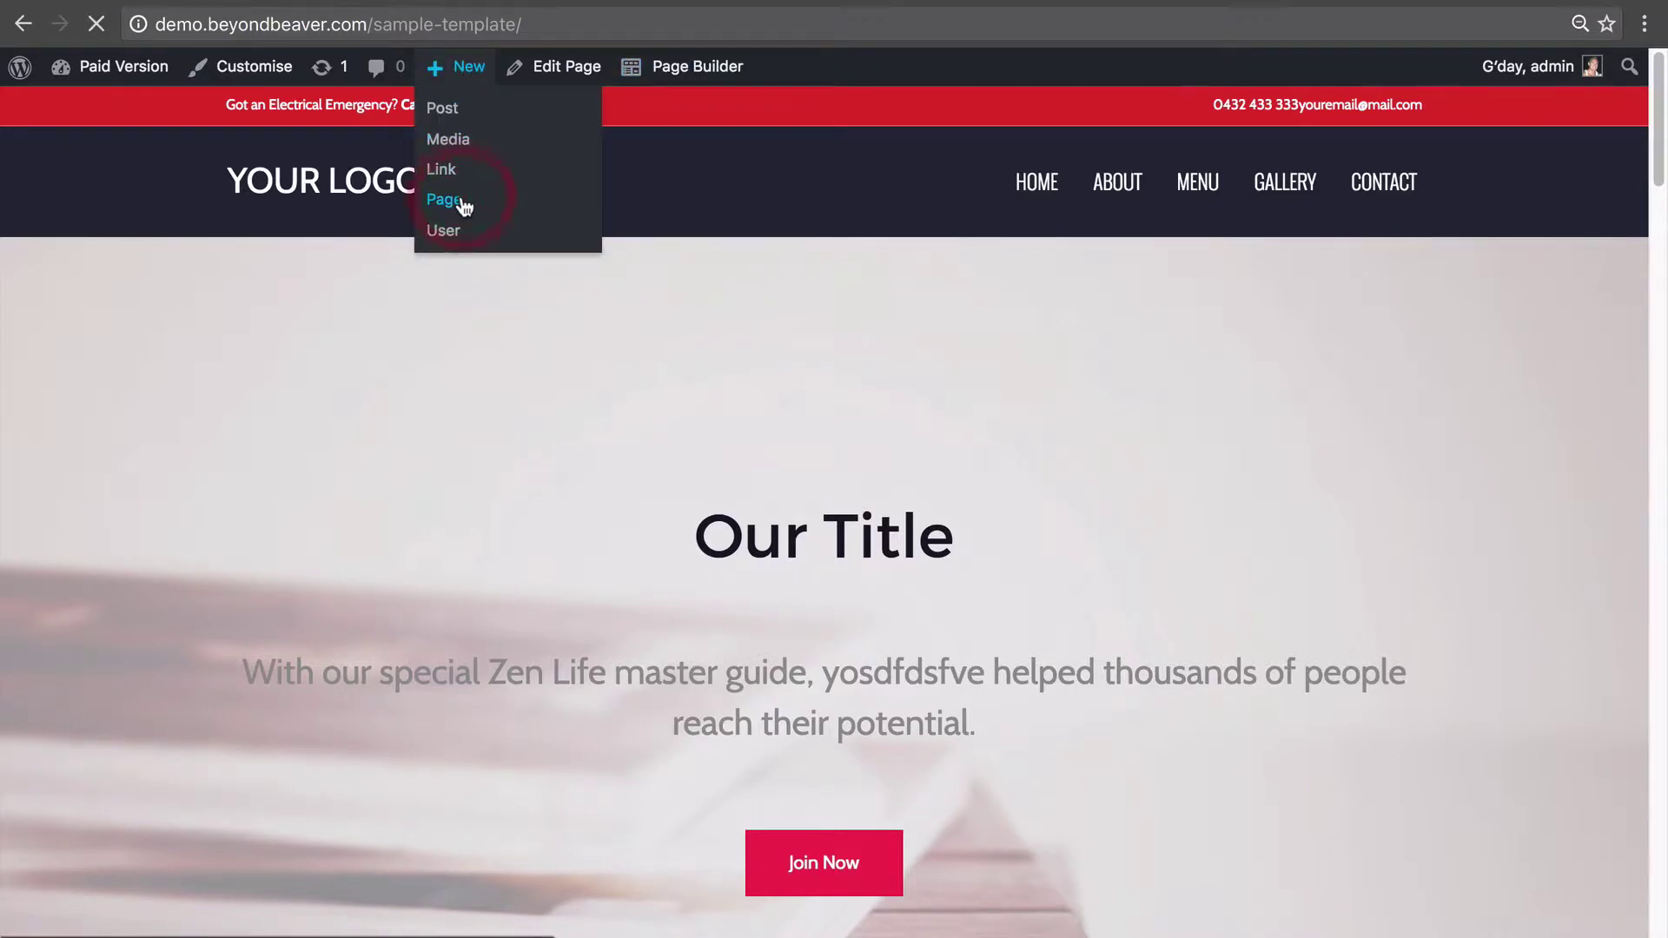
text(Our New Page)
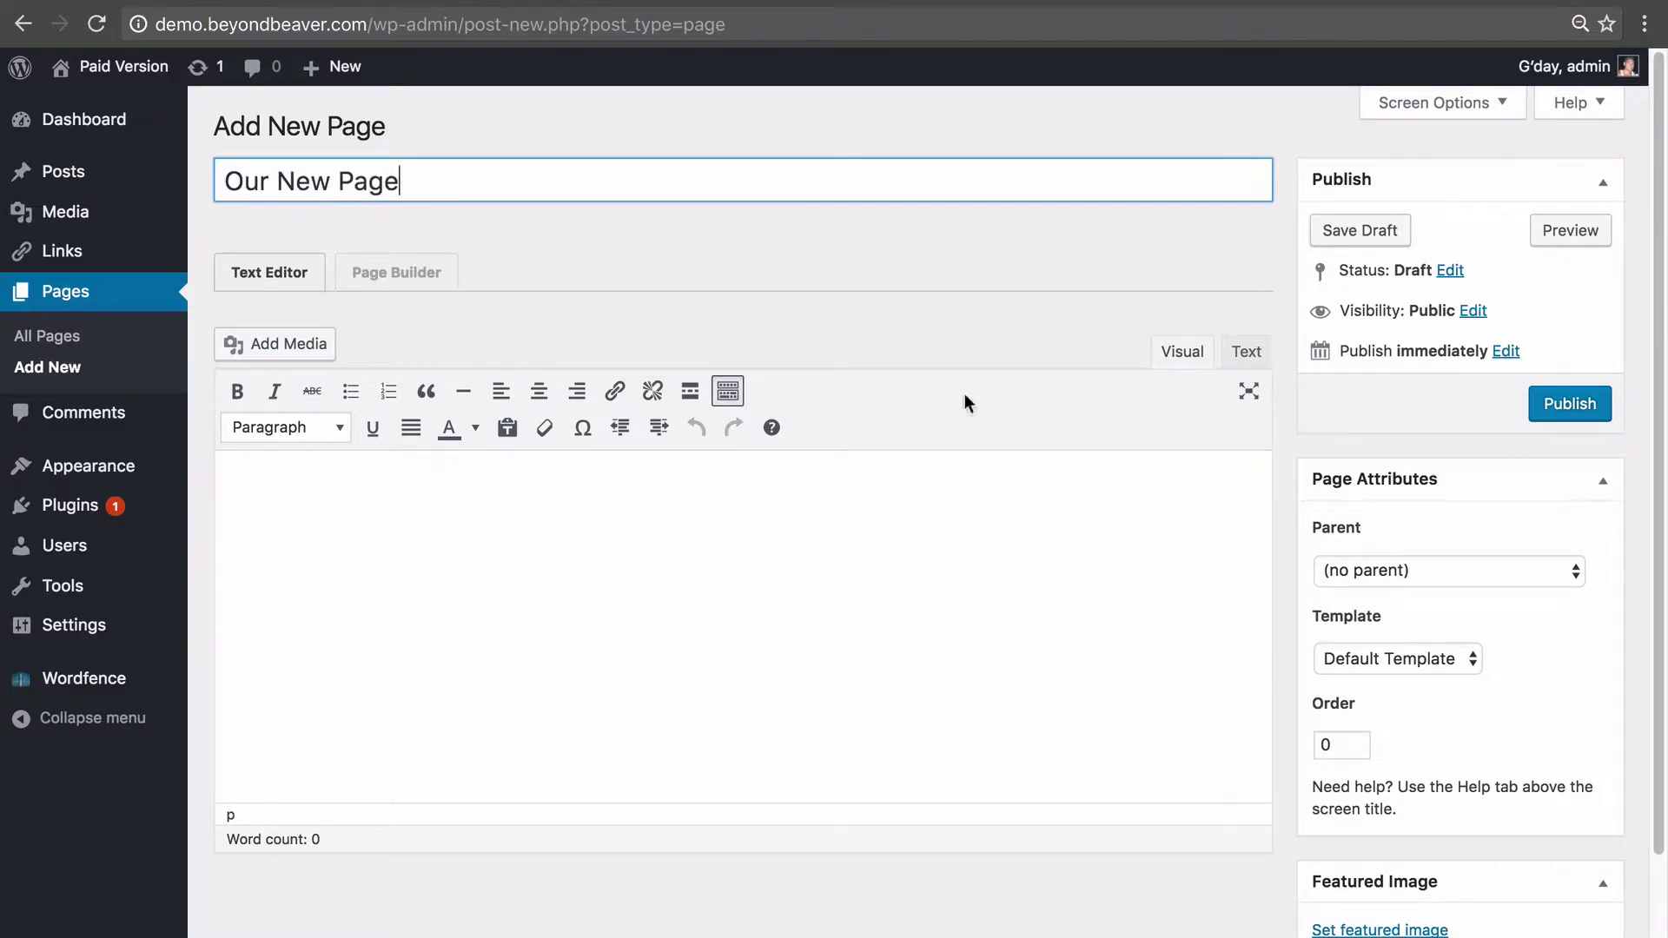
click(428, 271)
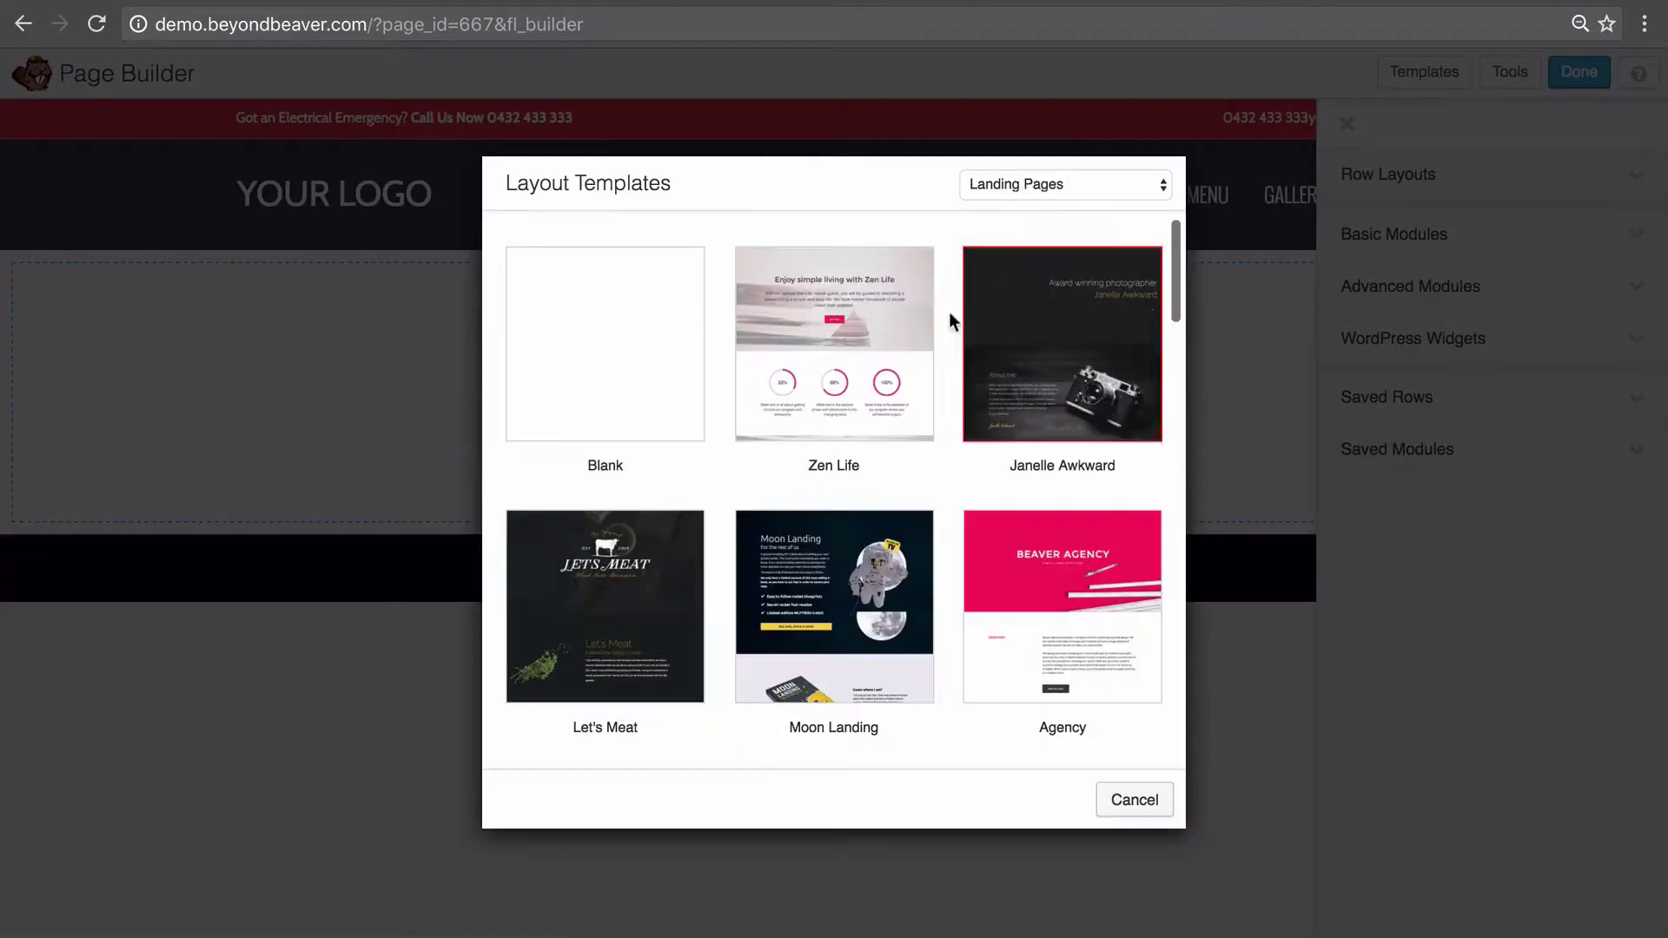
Step: Apply the Zen Life template to Our New Page and close the module panel
click(822, 324)
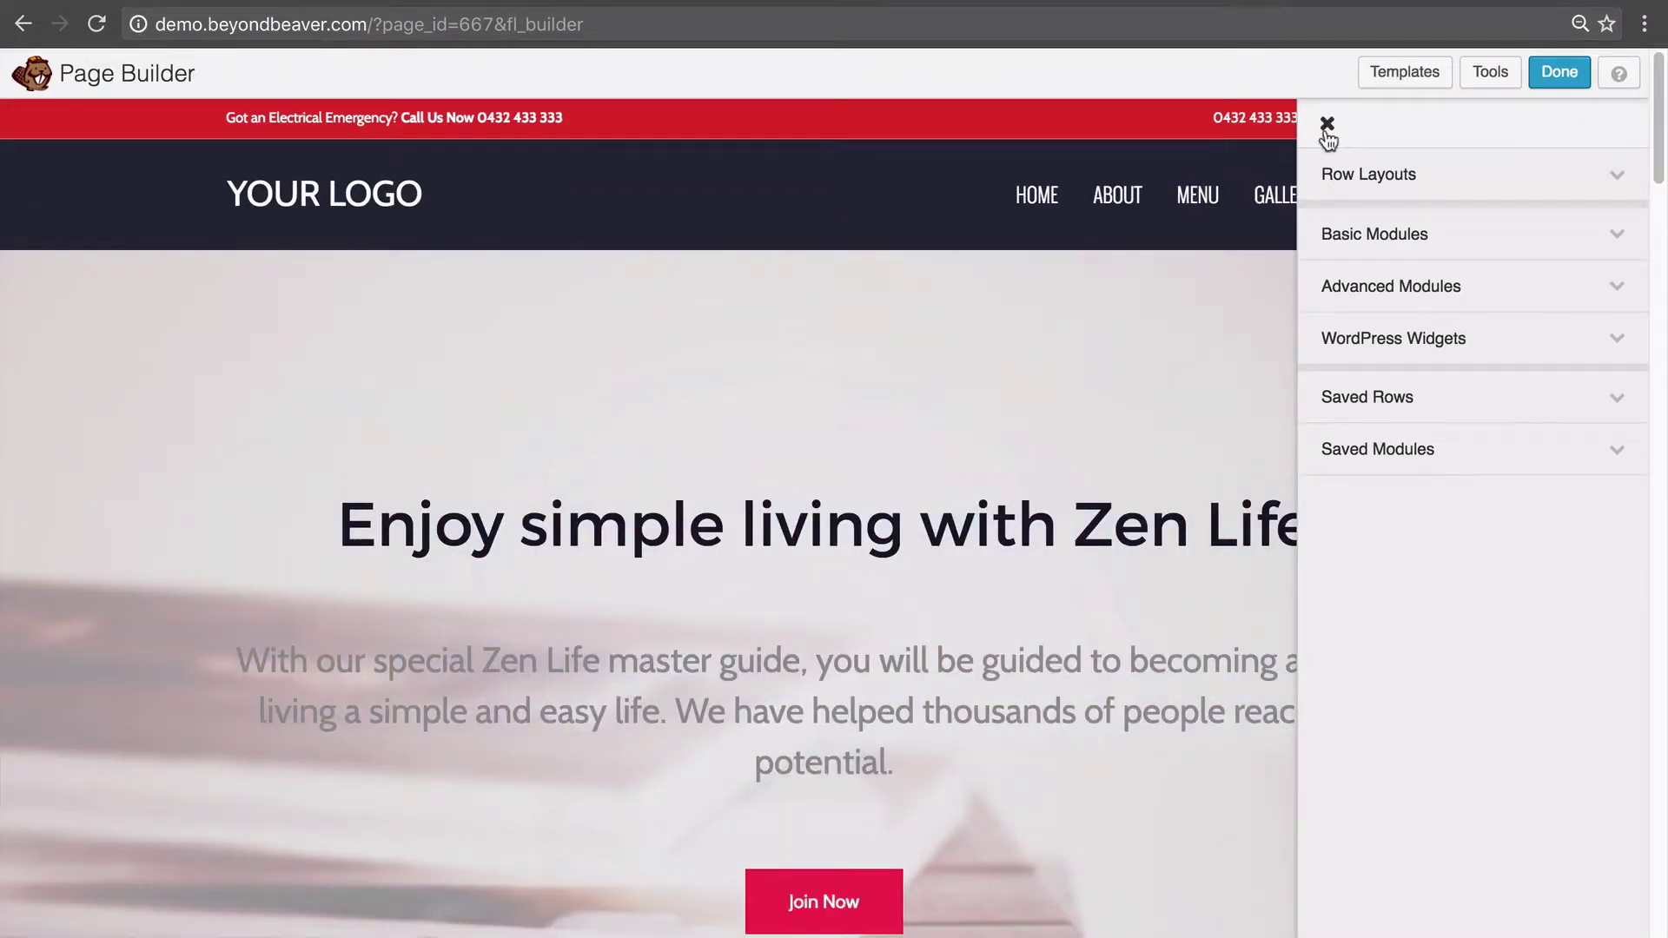
click(1328, 128)
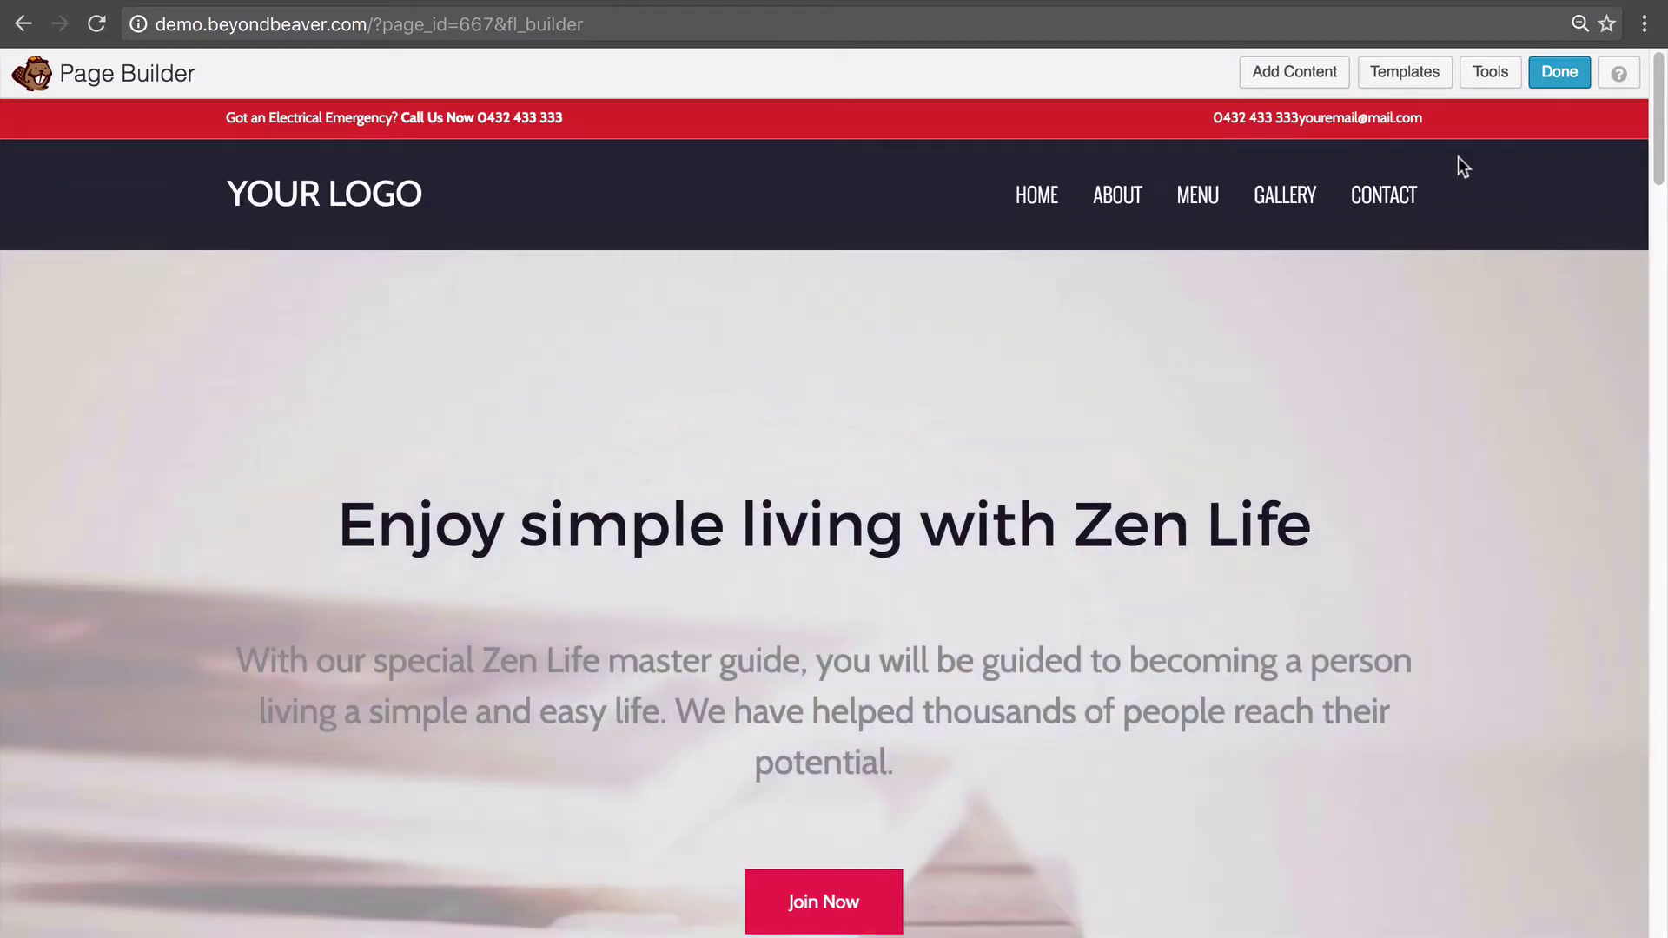
Step: Open the layout templates, scroll the list, and pick the Agency template
click(1403, 74)
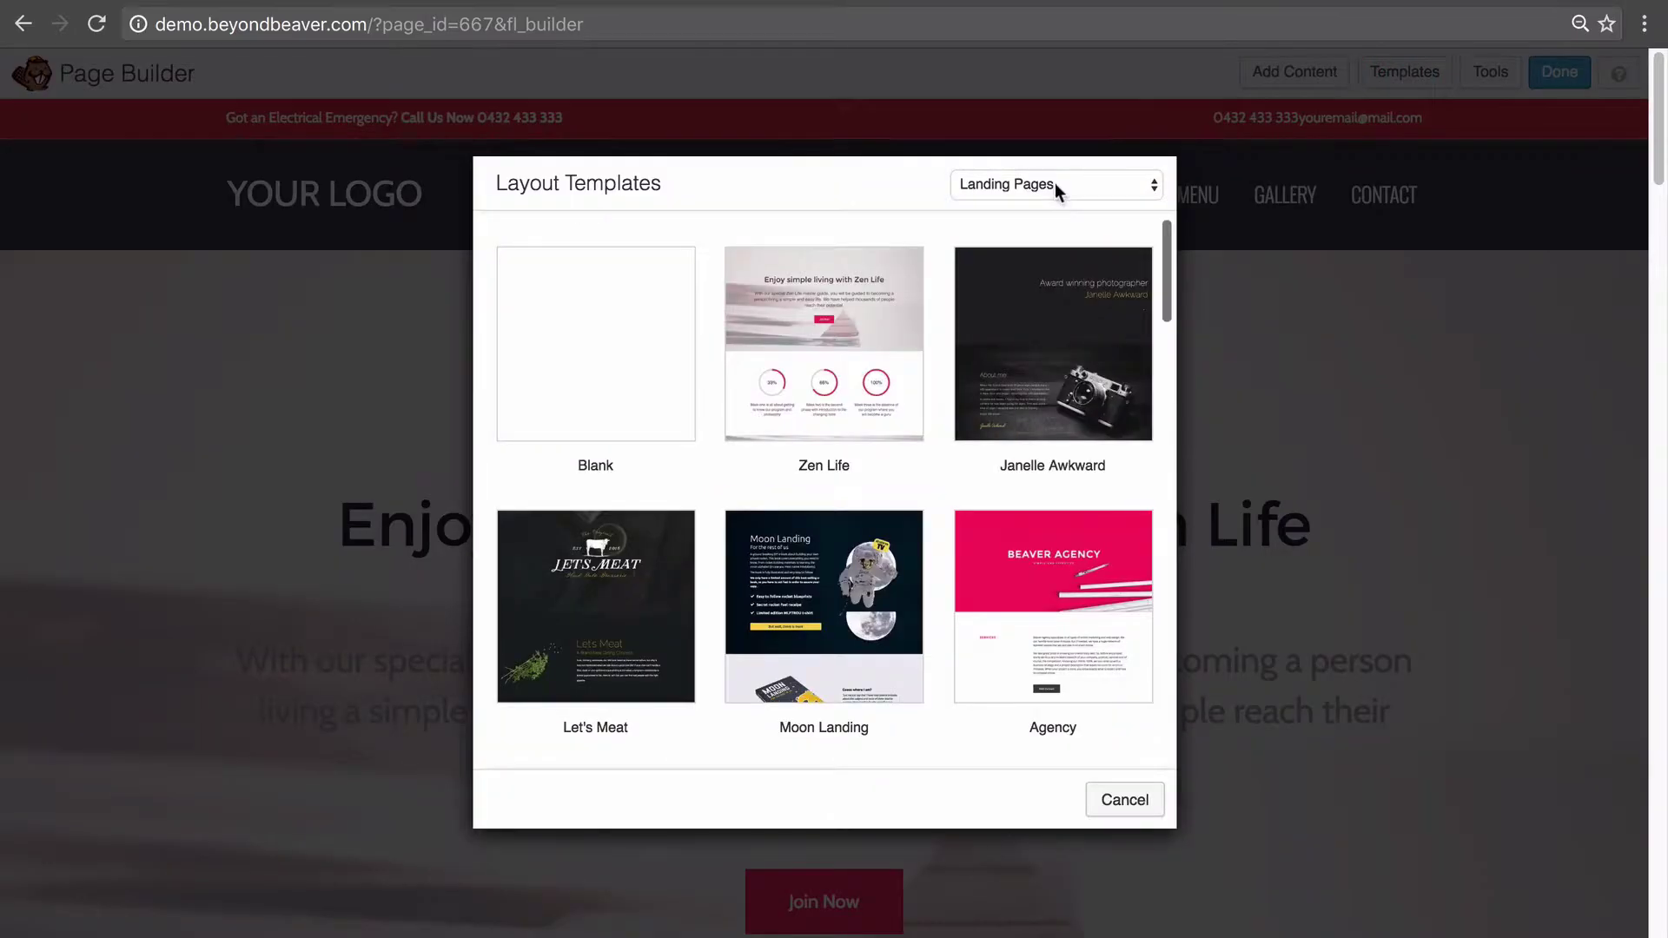
drag(1164, 240, 1153, 298)
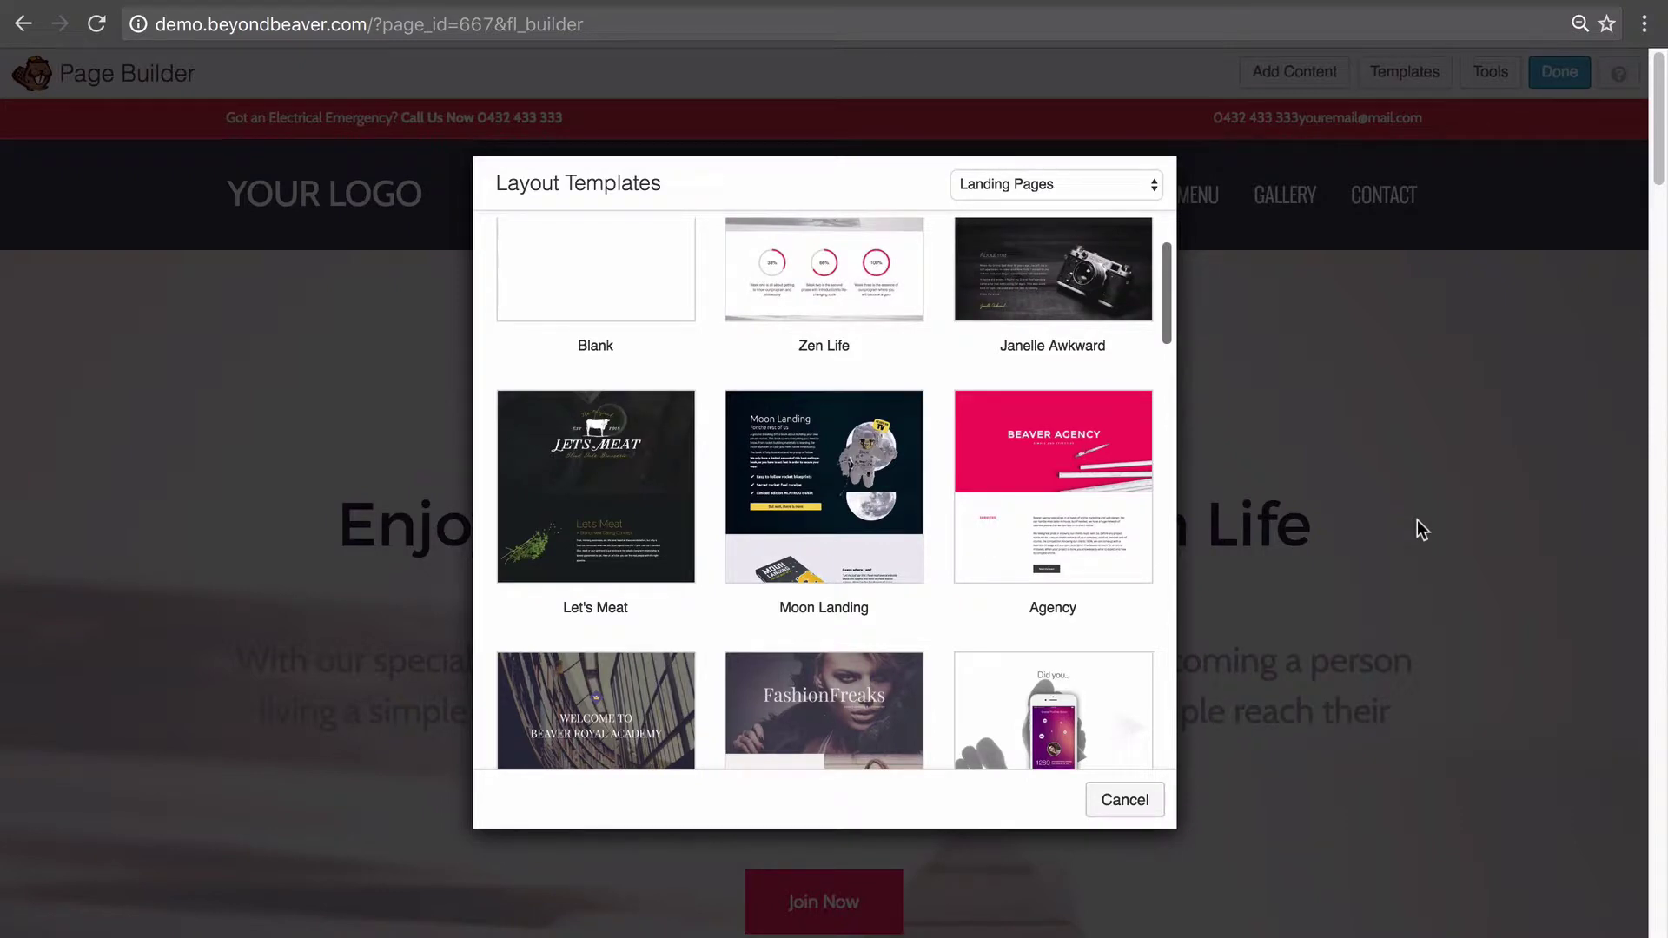
click(1058, 452)
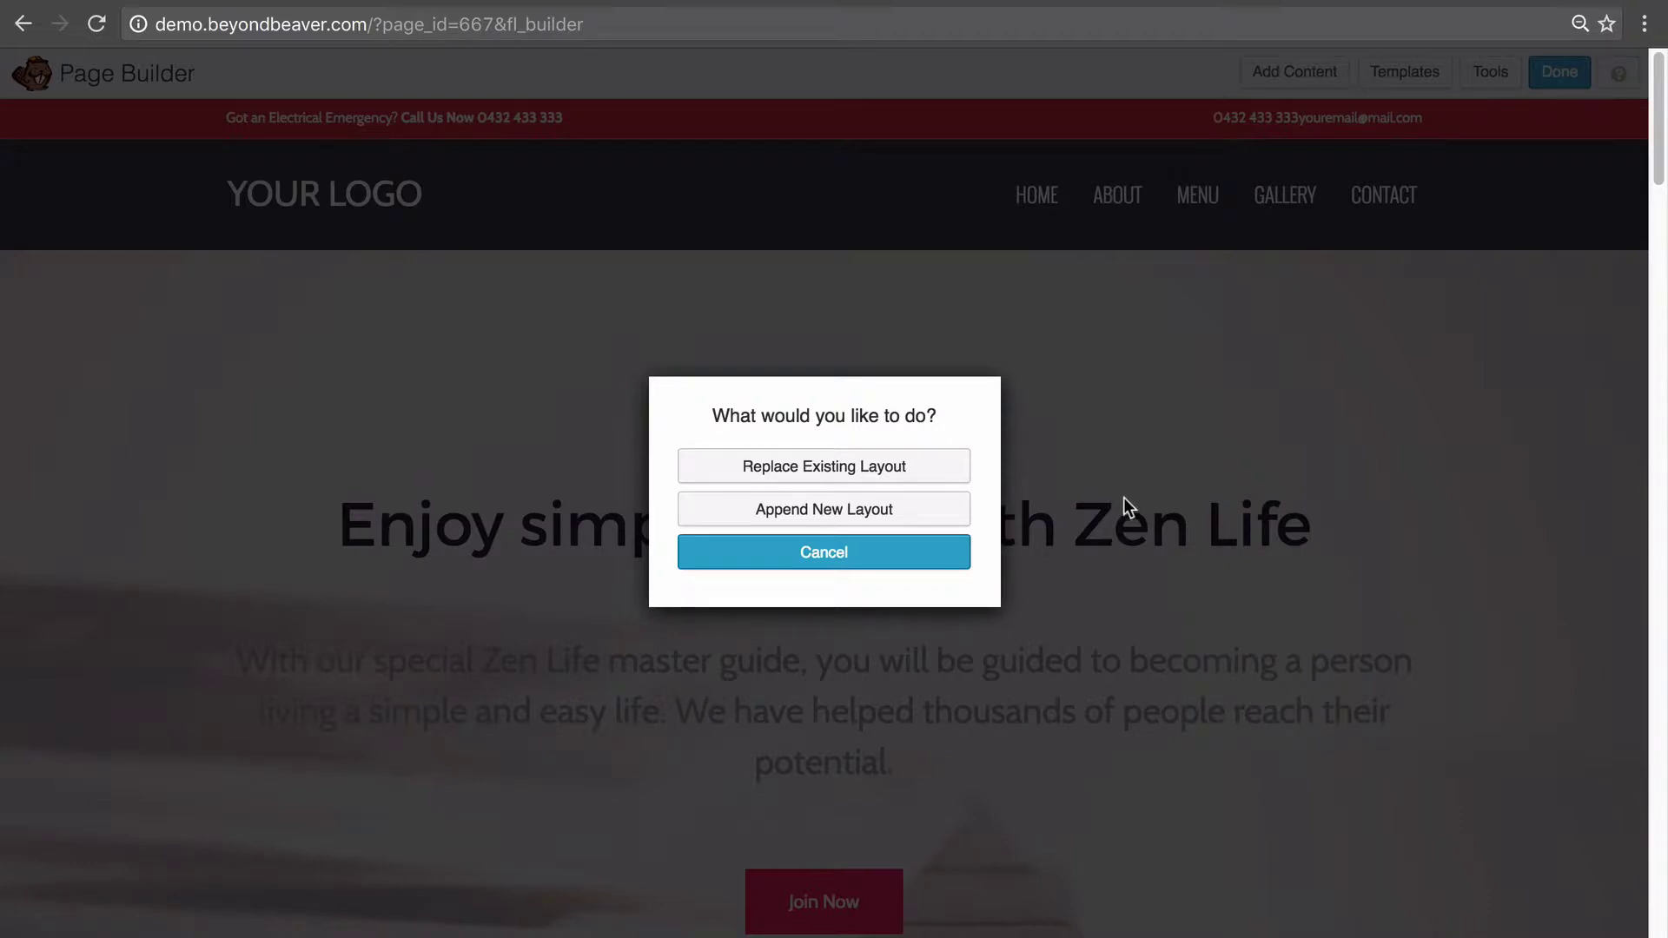
Step: Replace the existing Zen Life layout with Agency, confirming the browser warning
click(926, 469)
click(1029, 315)
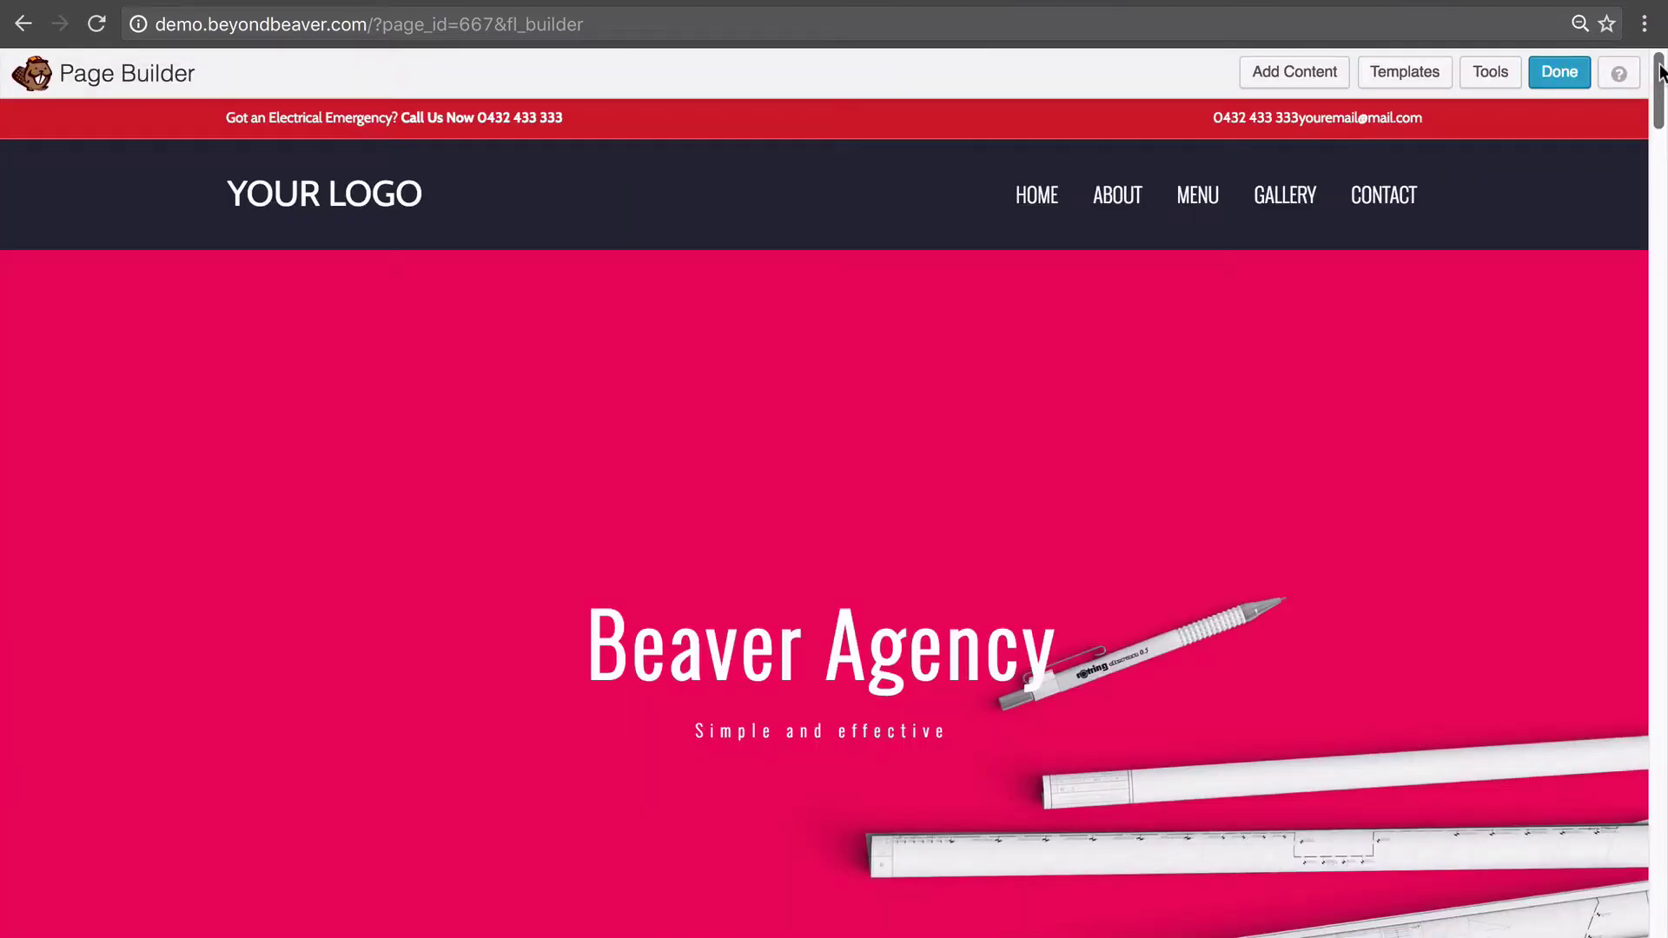
drag(1659, 71, 1631, 30)
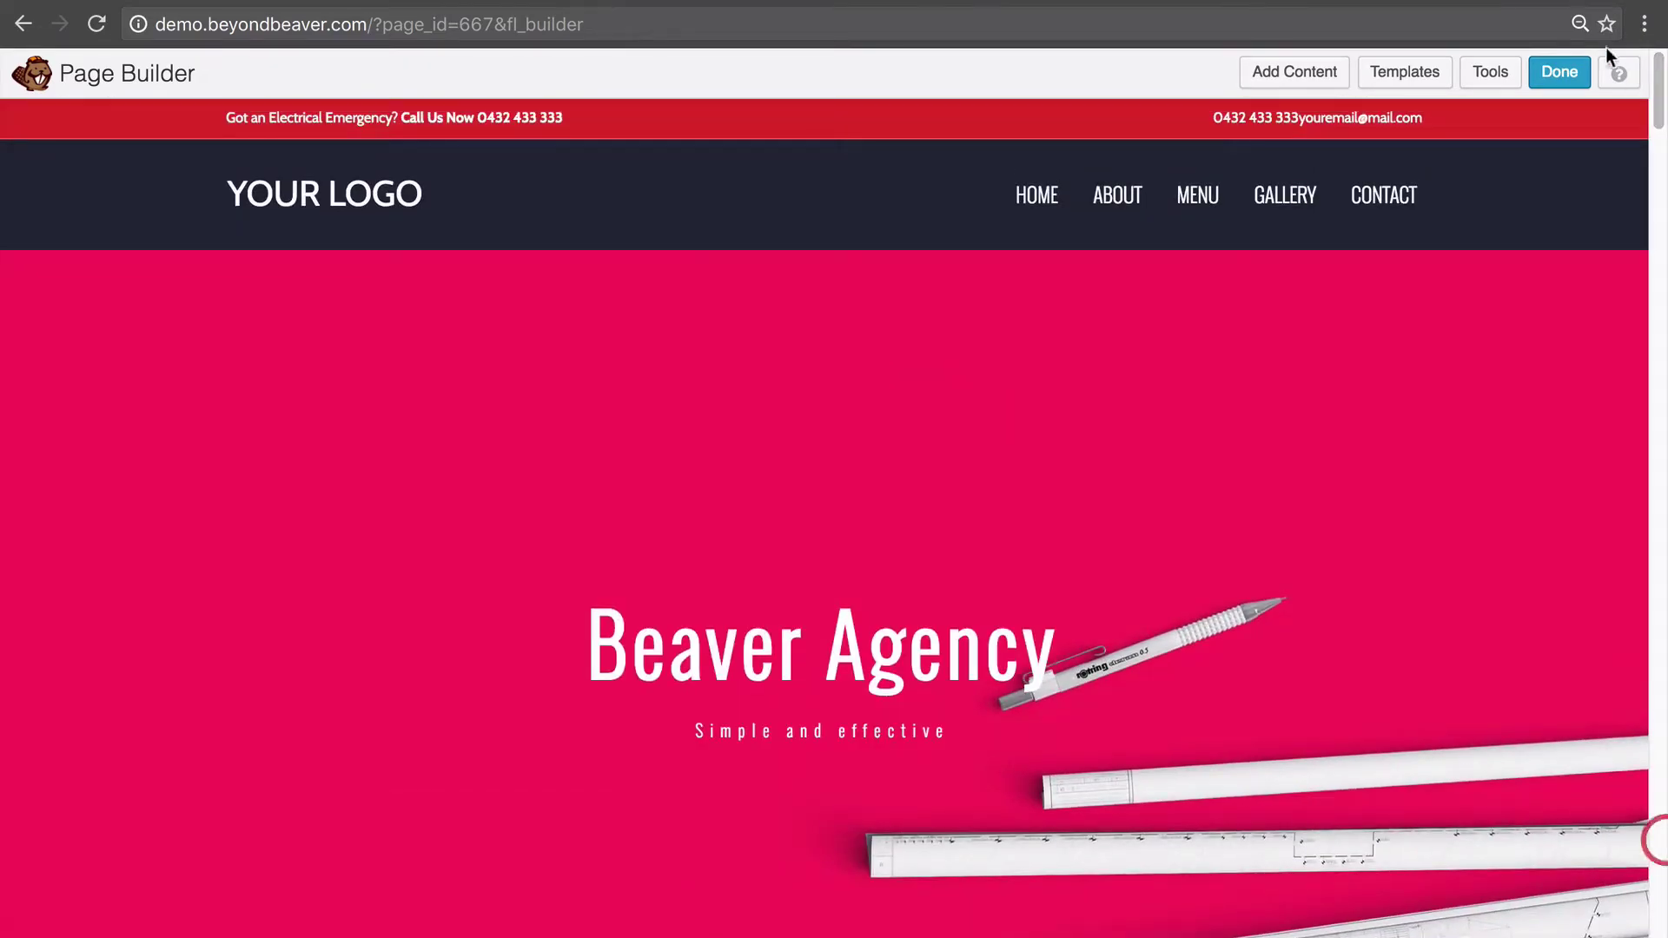
Step: Pick the Let's Meat template and append it below the existing Agency content
click(1420, 74)
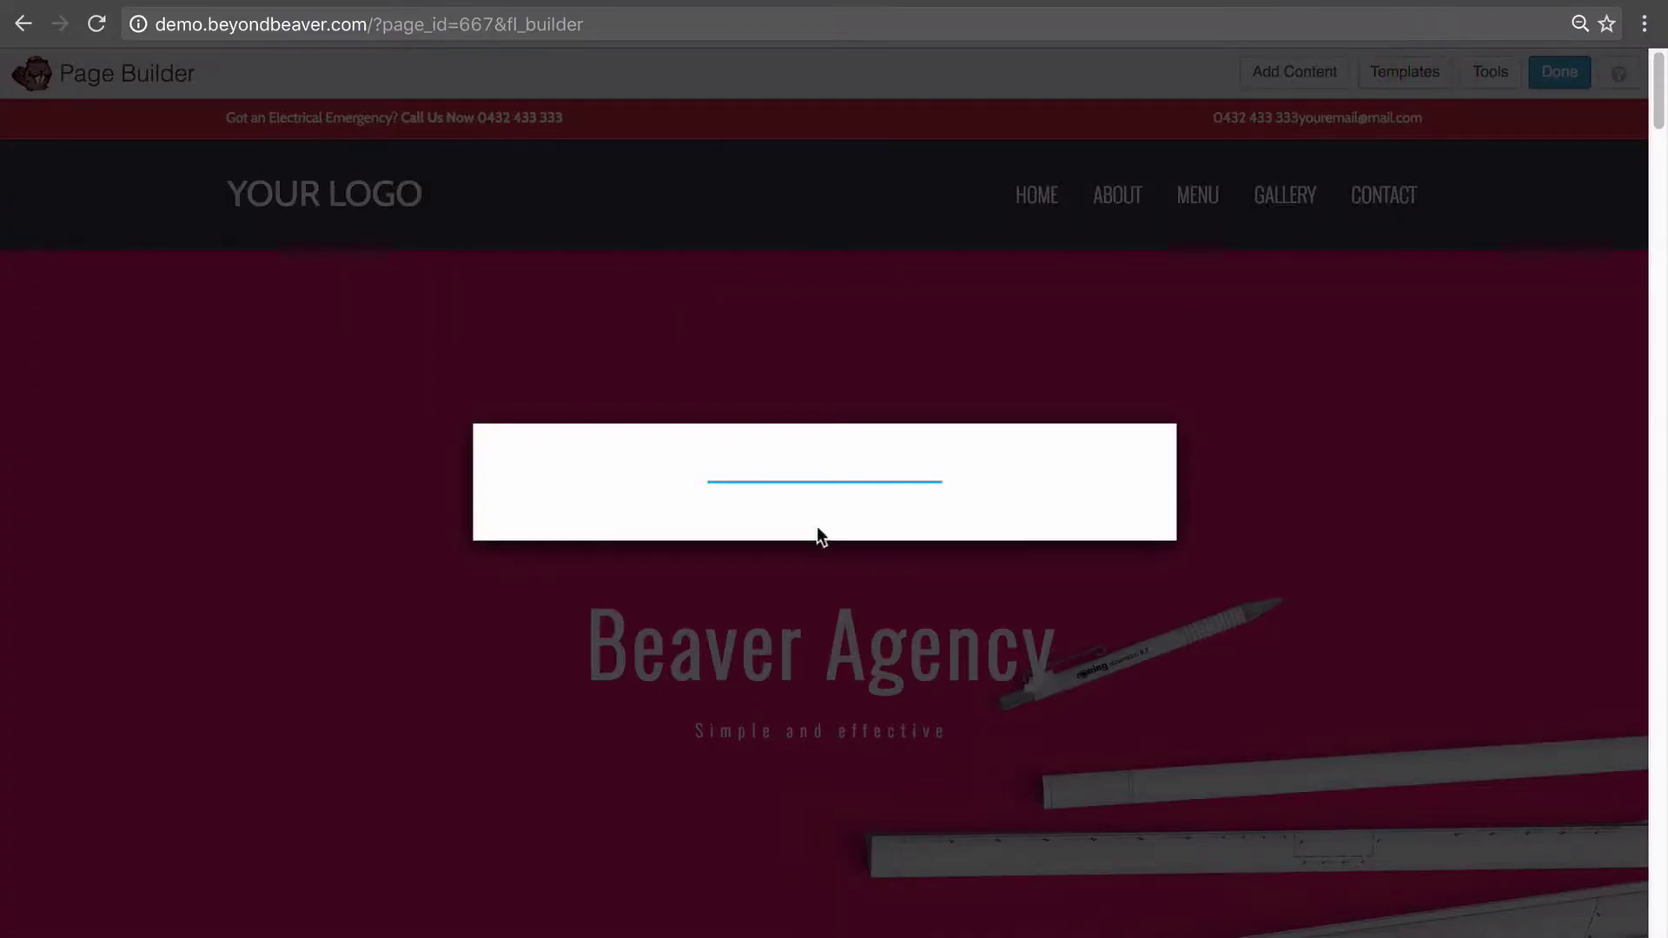
scroll(921, 461, down, 2)
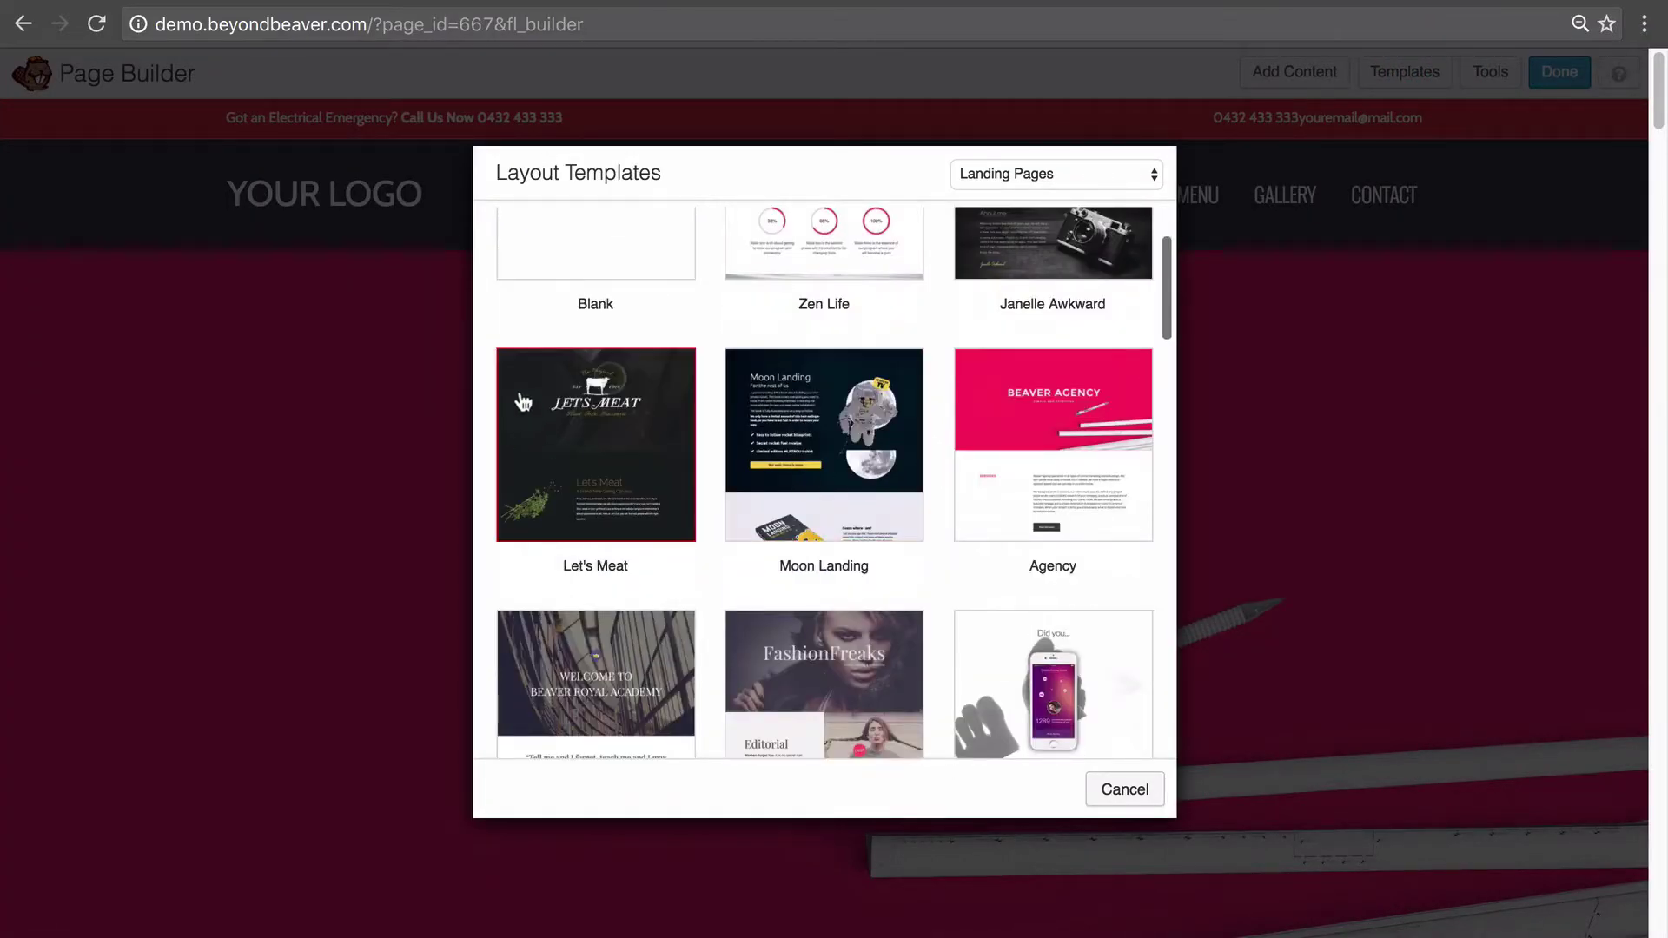
click(586, 422)
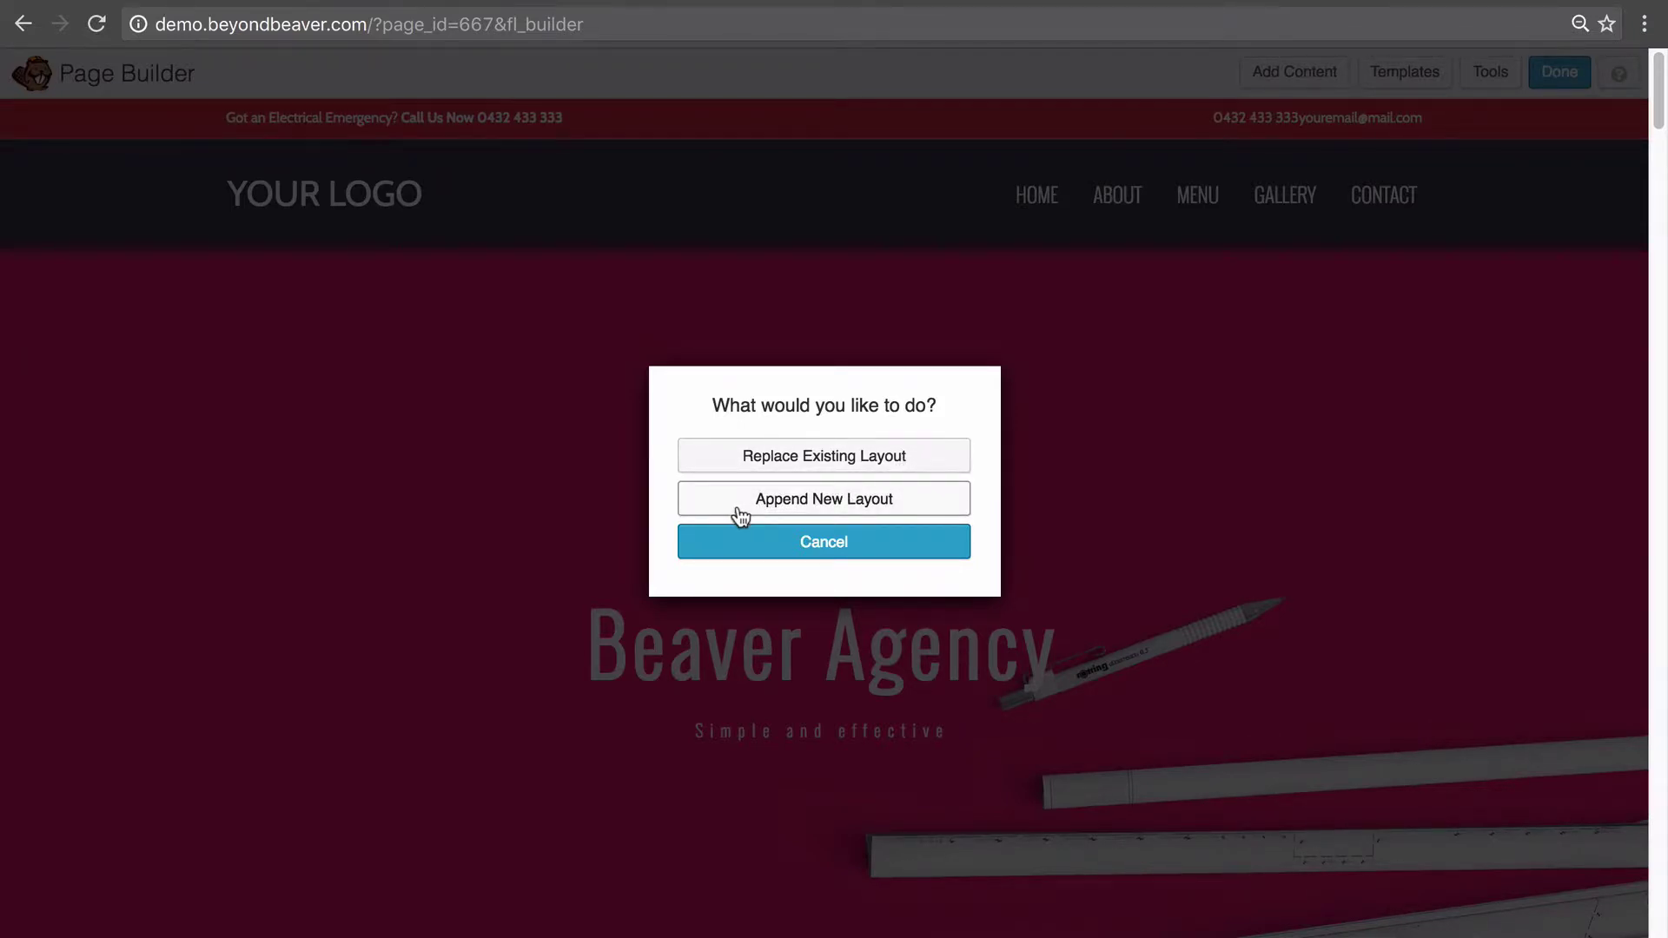
scroll(385, 443, down, 5)
scroll(386, 443, down, 15)
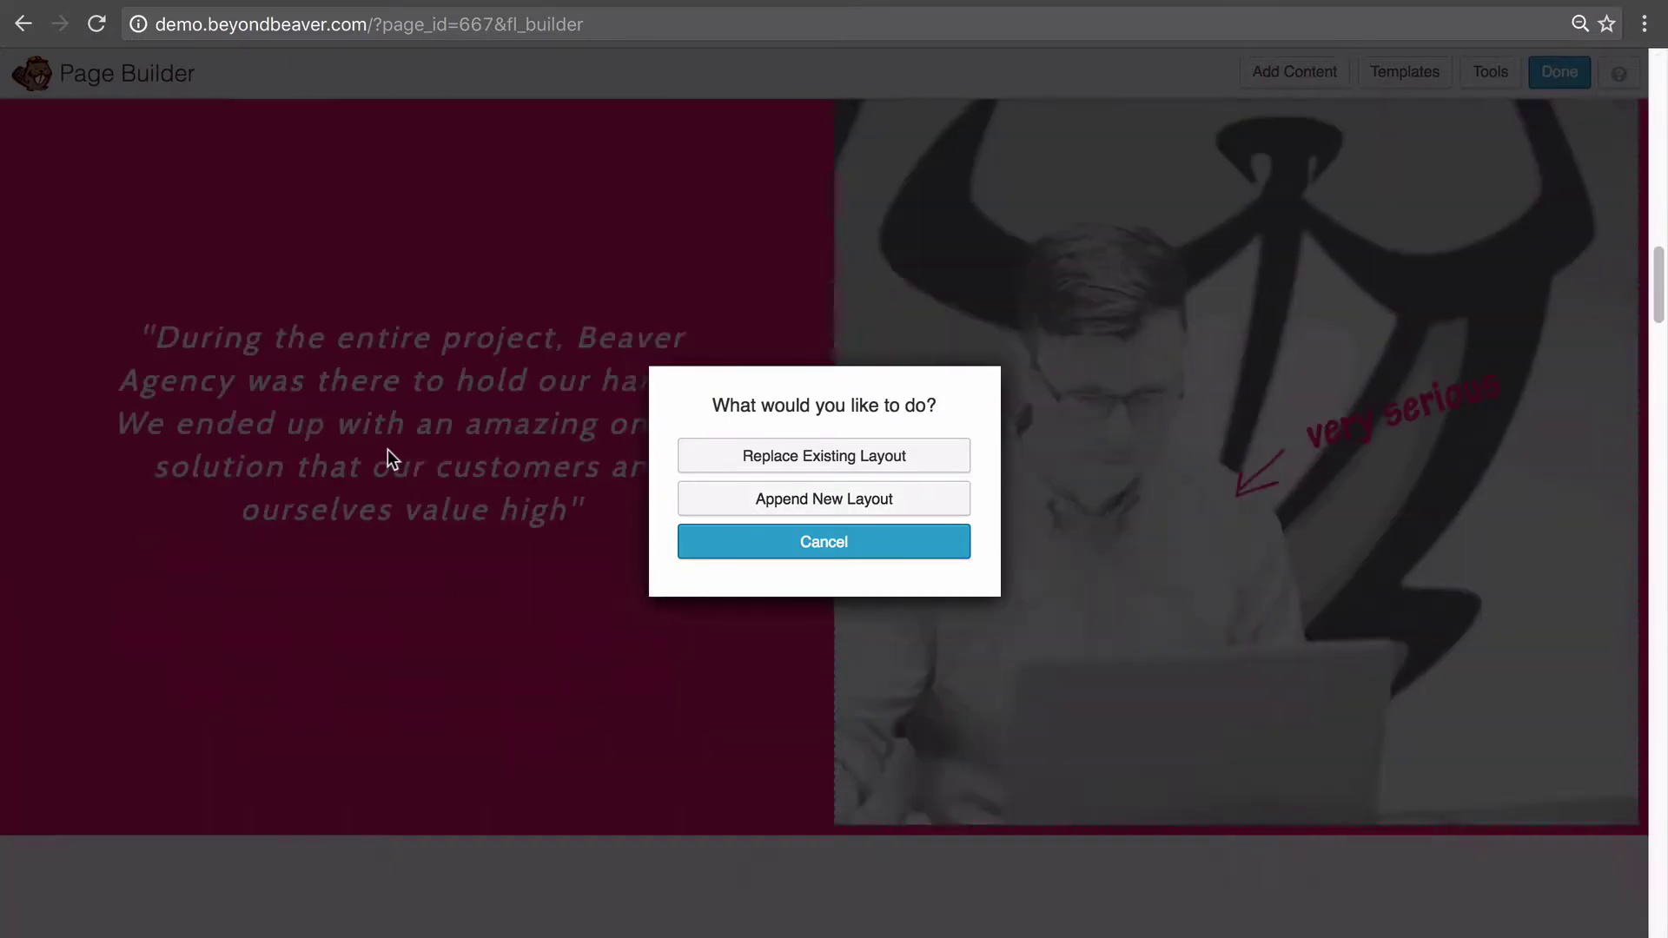
scroll(389, 467, down, 15)
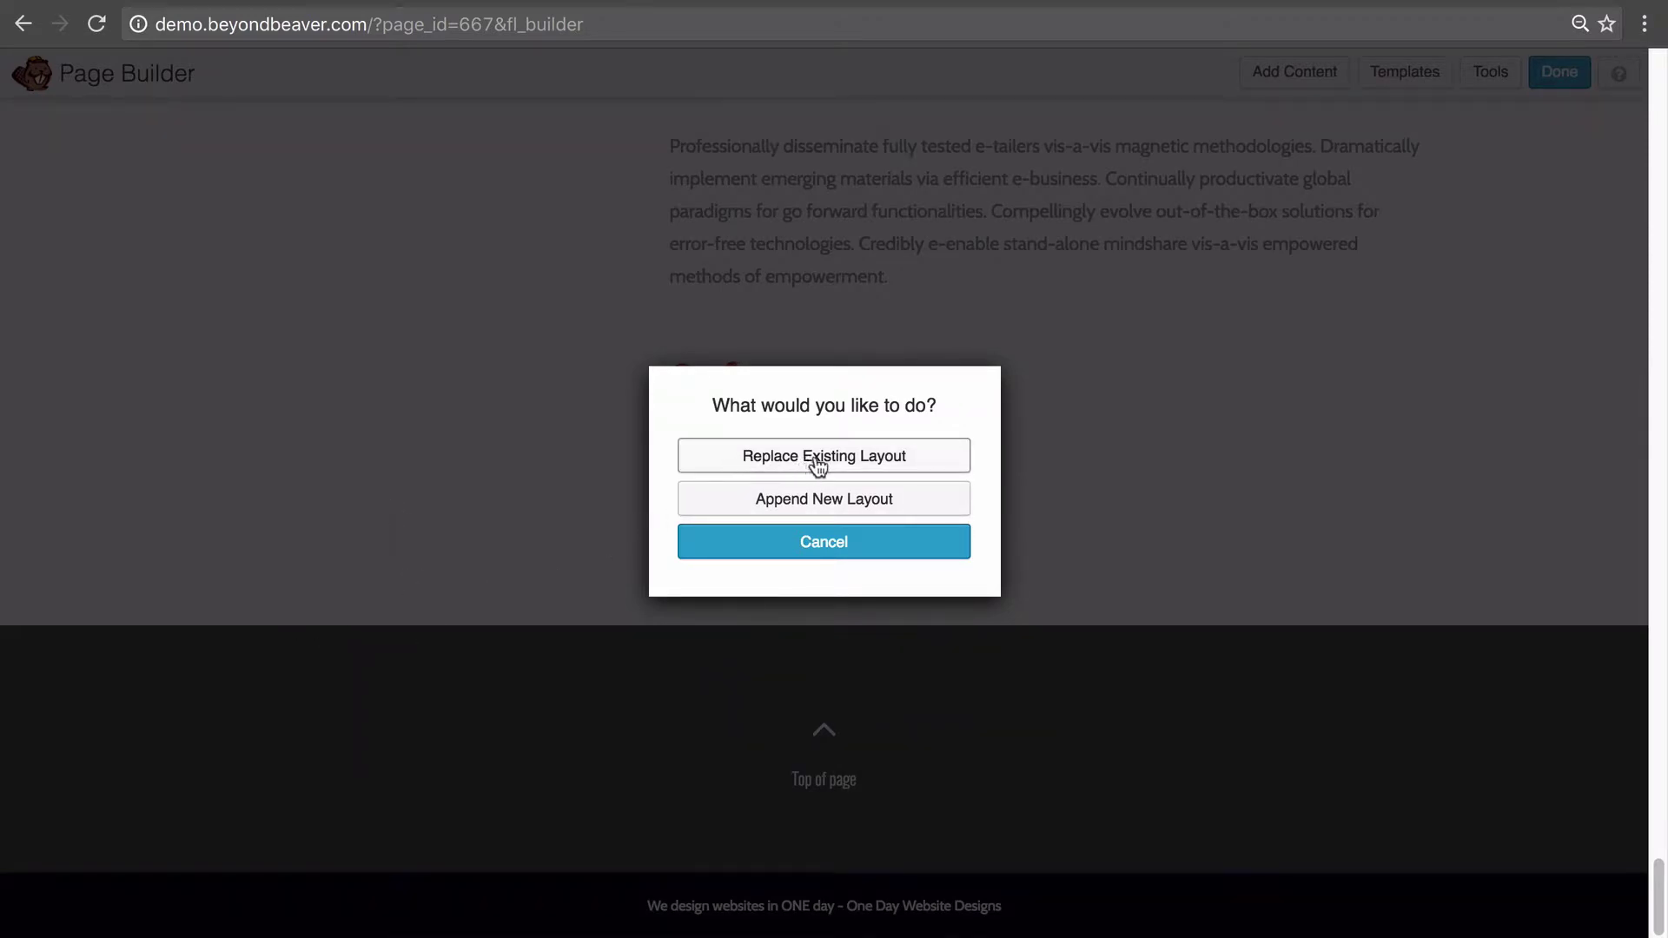
click(716, 507)
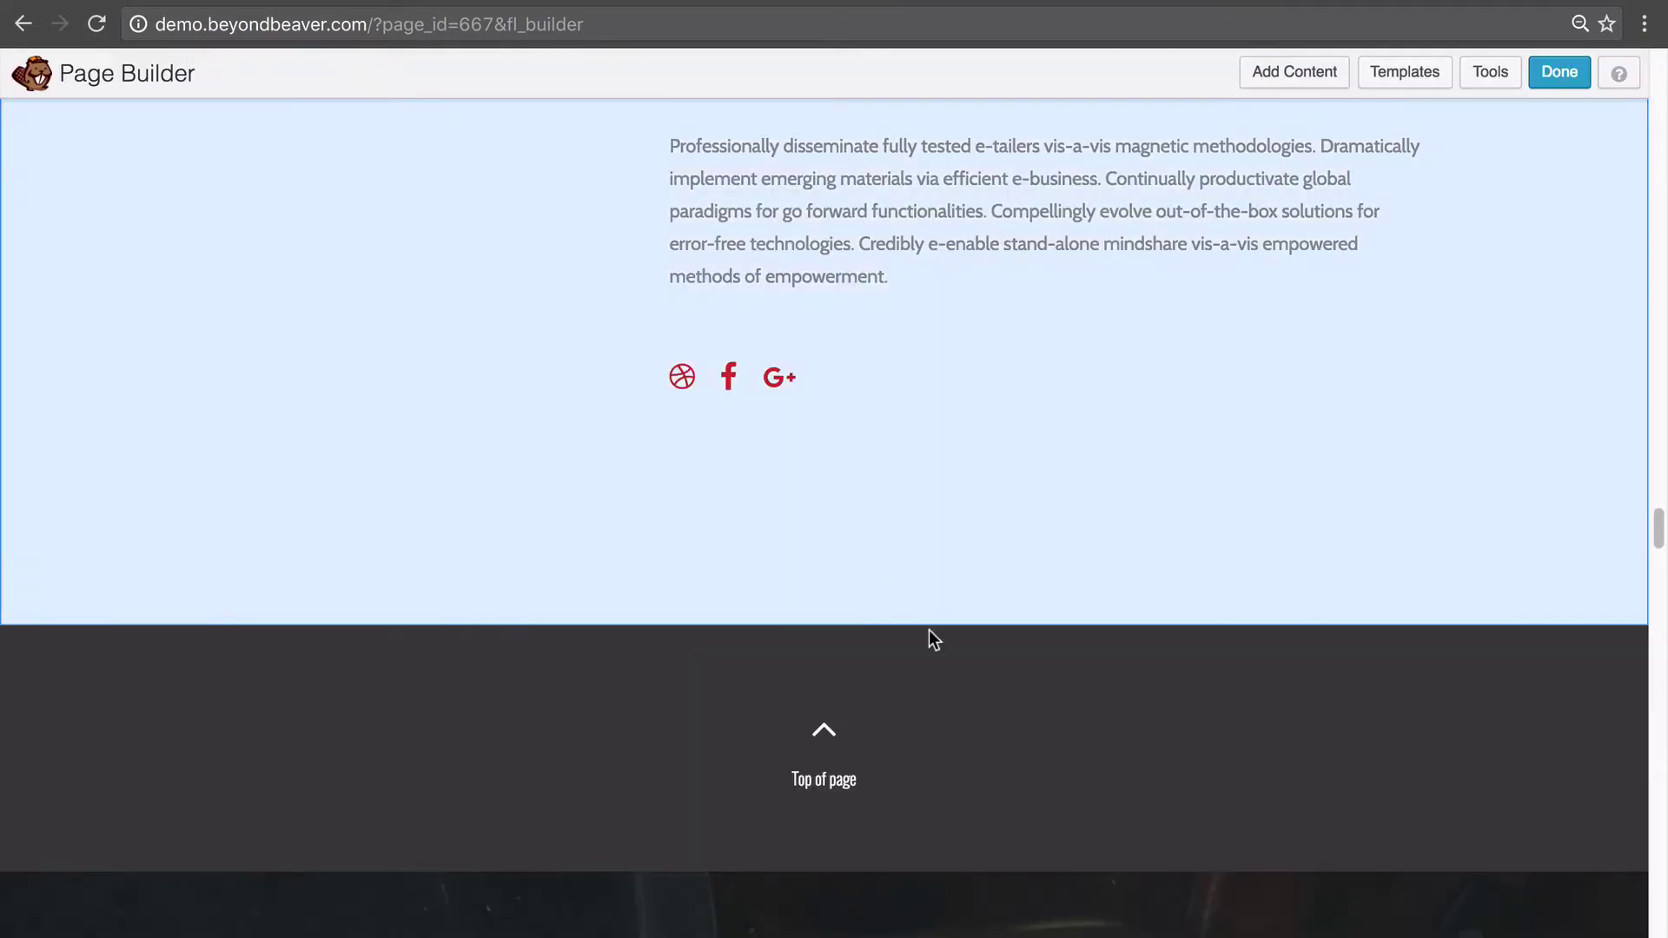
scroll(745, 622, up, 10)
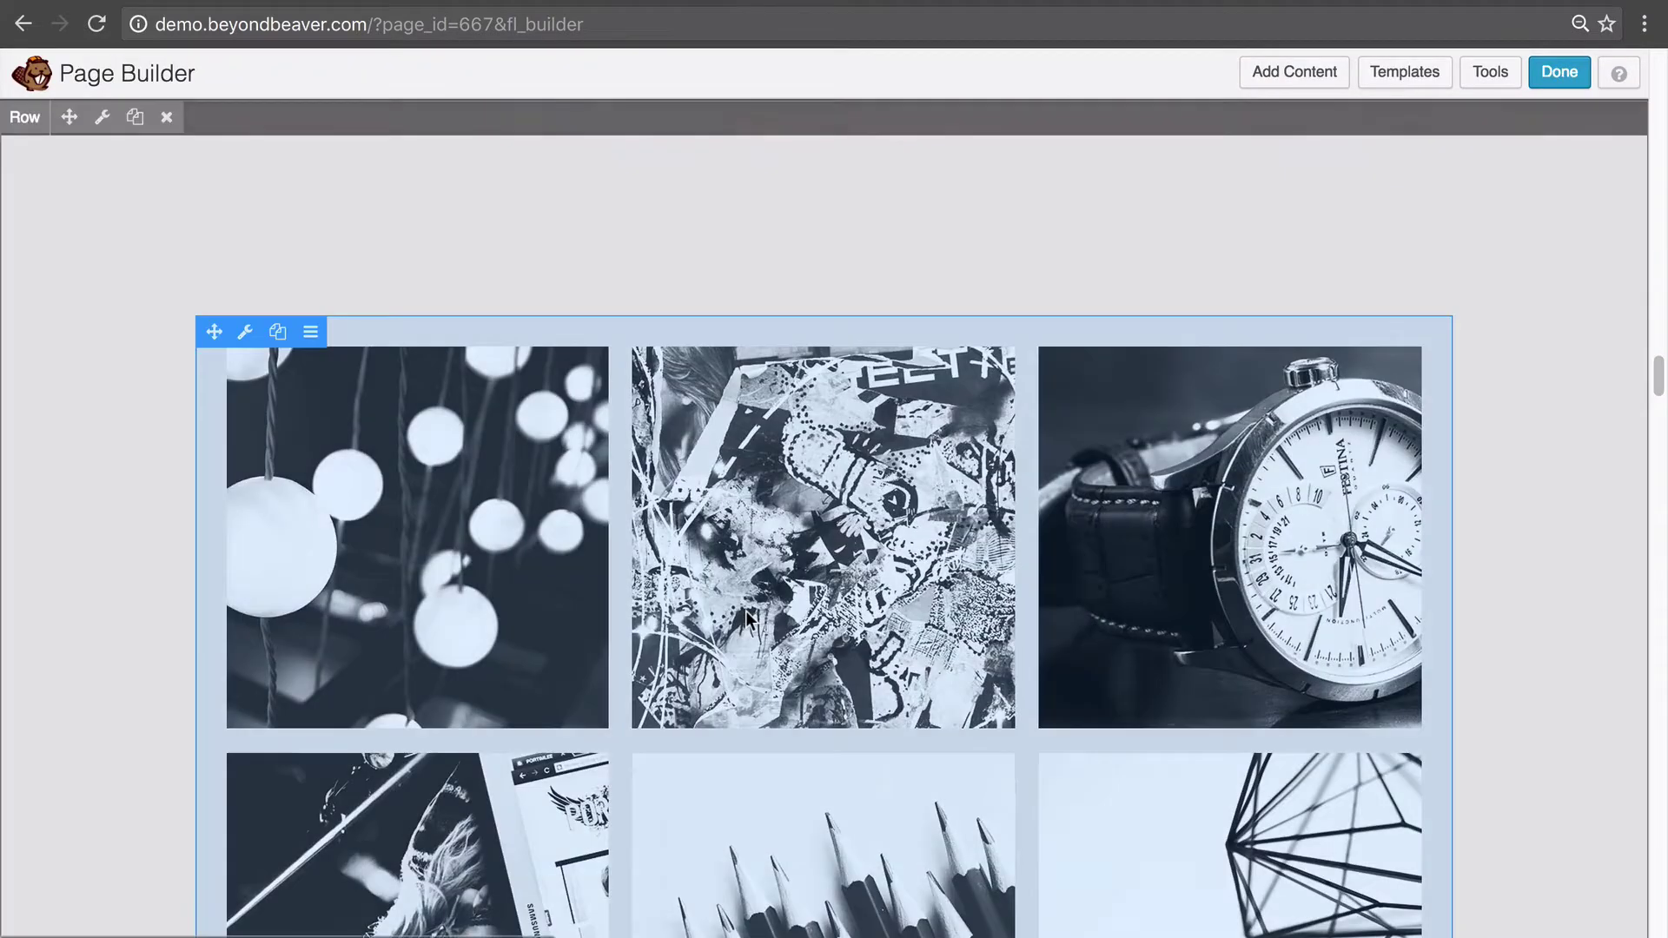
scroll(750, 622, down, 12)
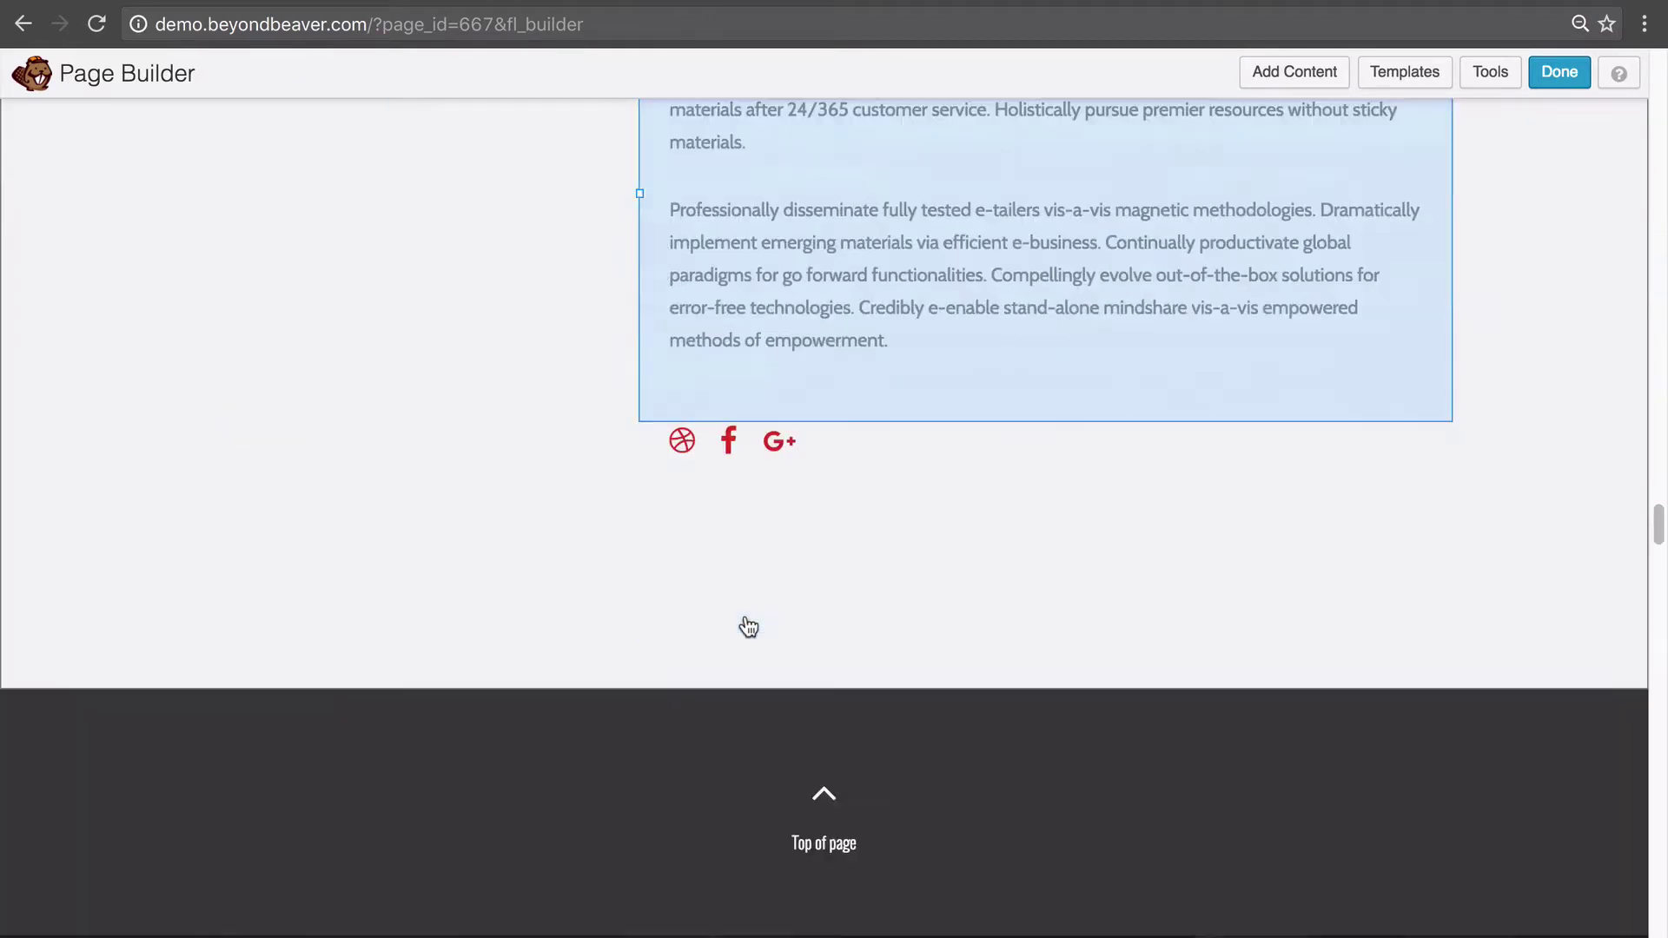
scroll(700, 651, down, 7)
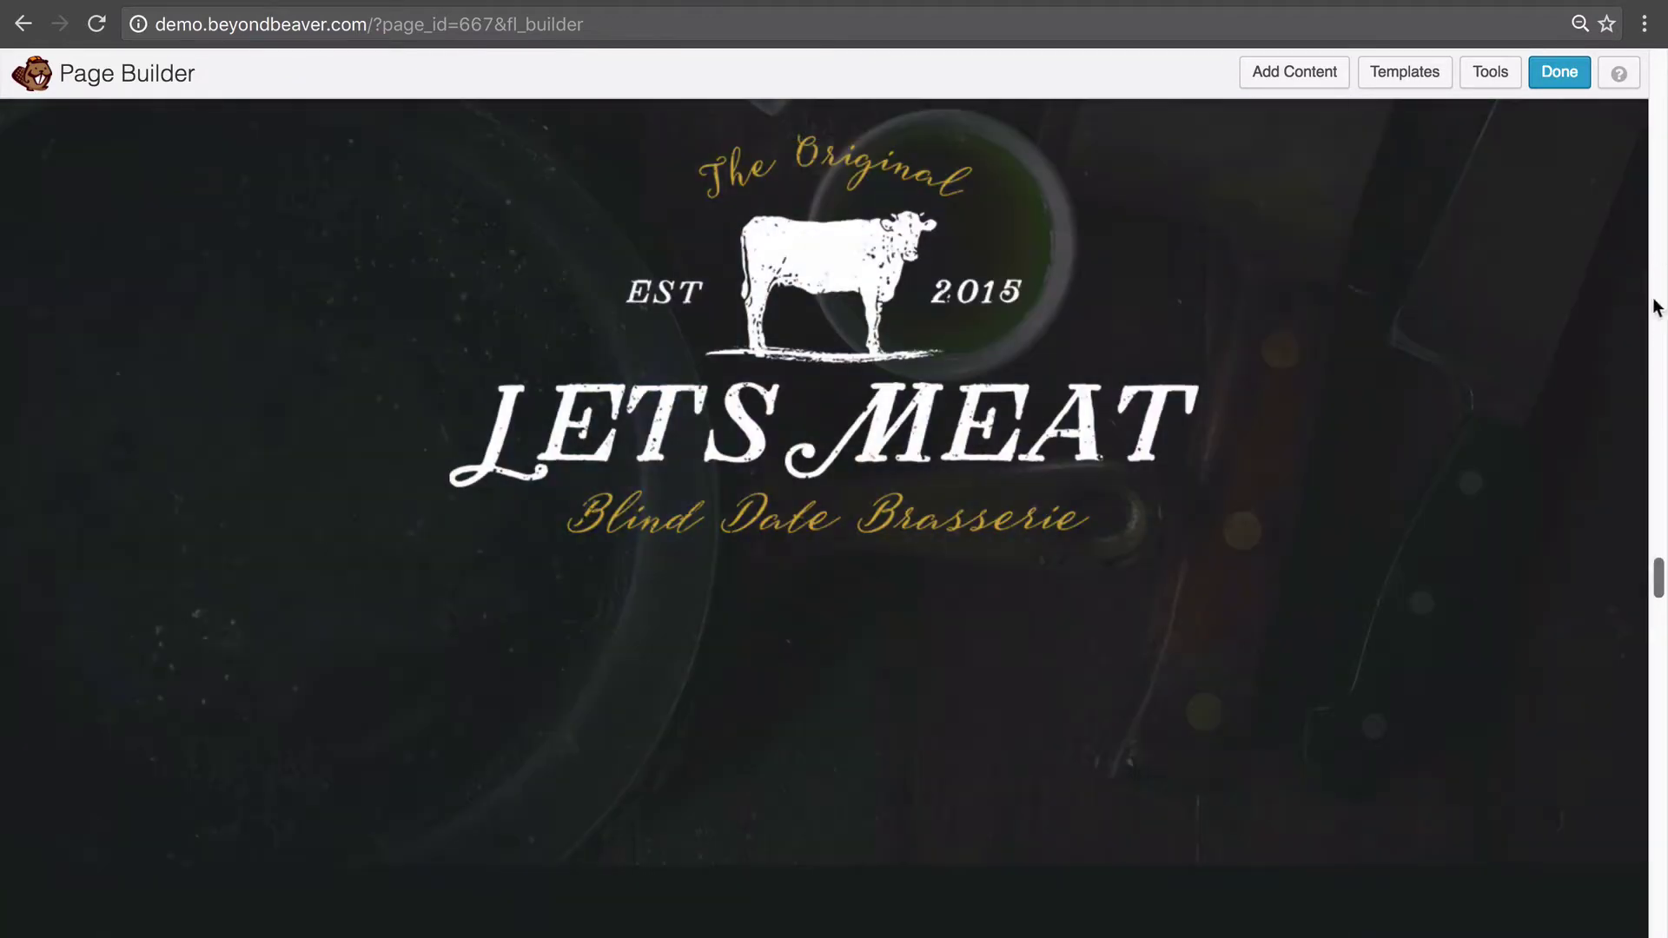
drag(1658, 580, 1661, 27)
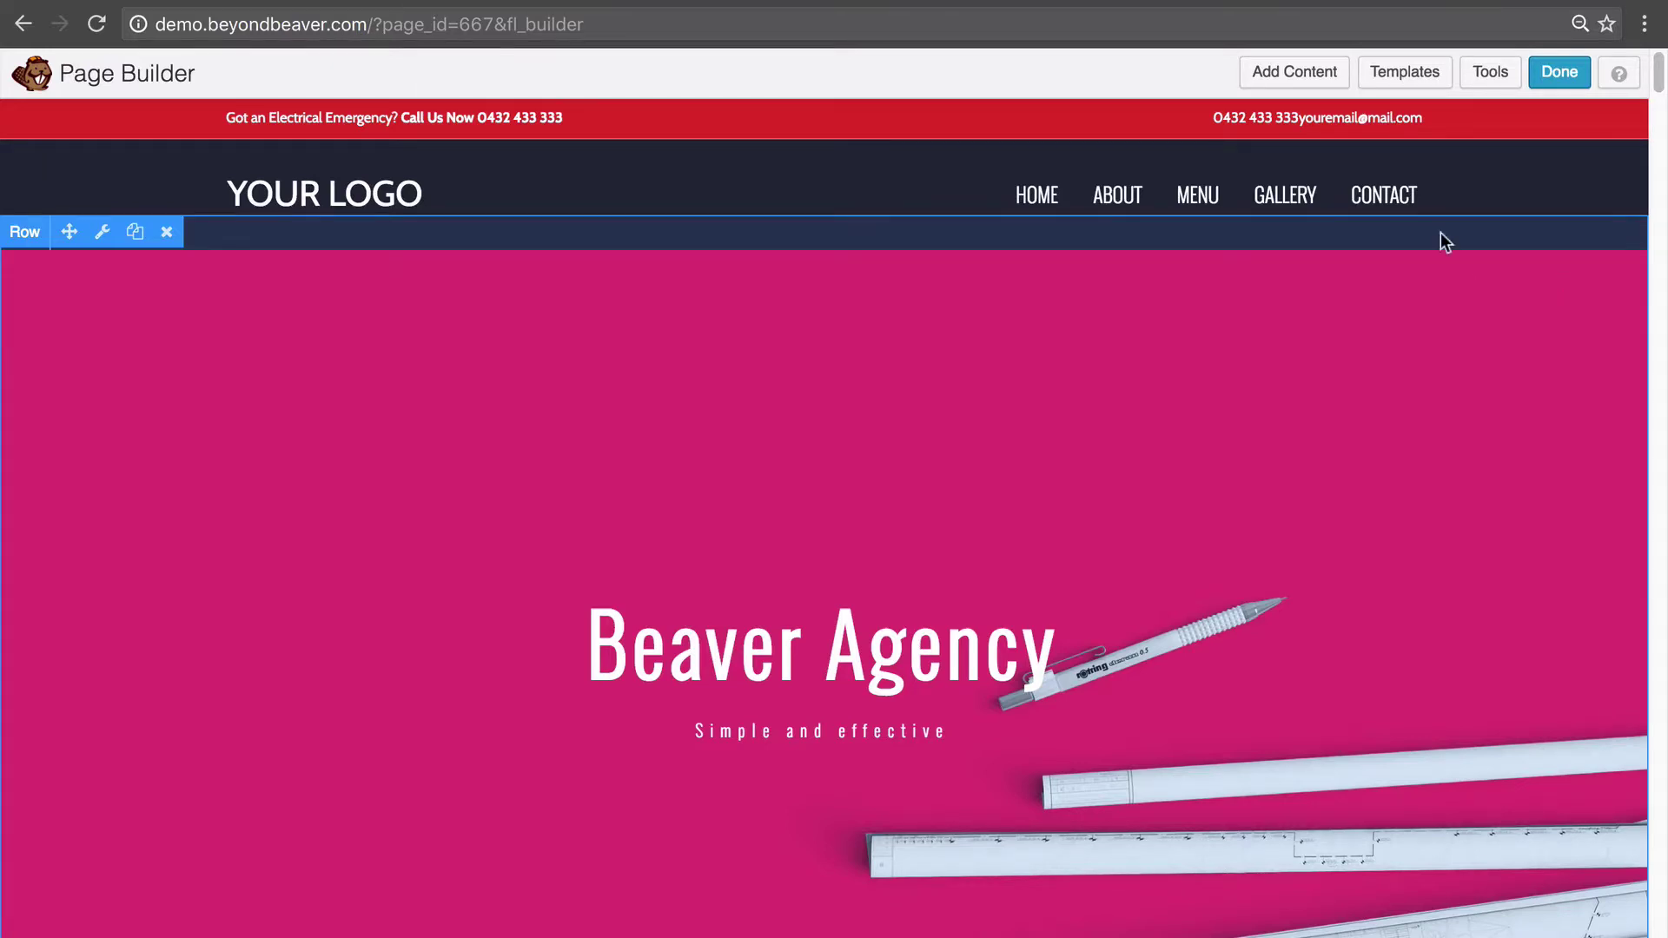
Step: Apply the Blank template and confirm replacing the Agency layout, leaving the page empty
click(1404, 73)
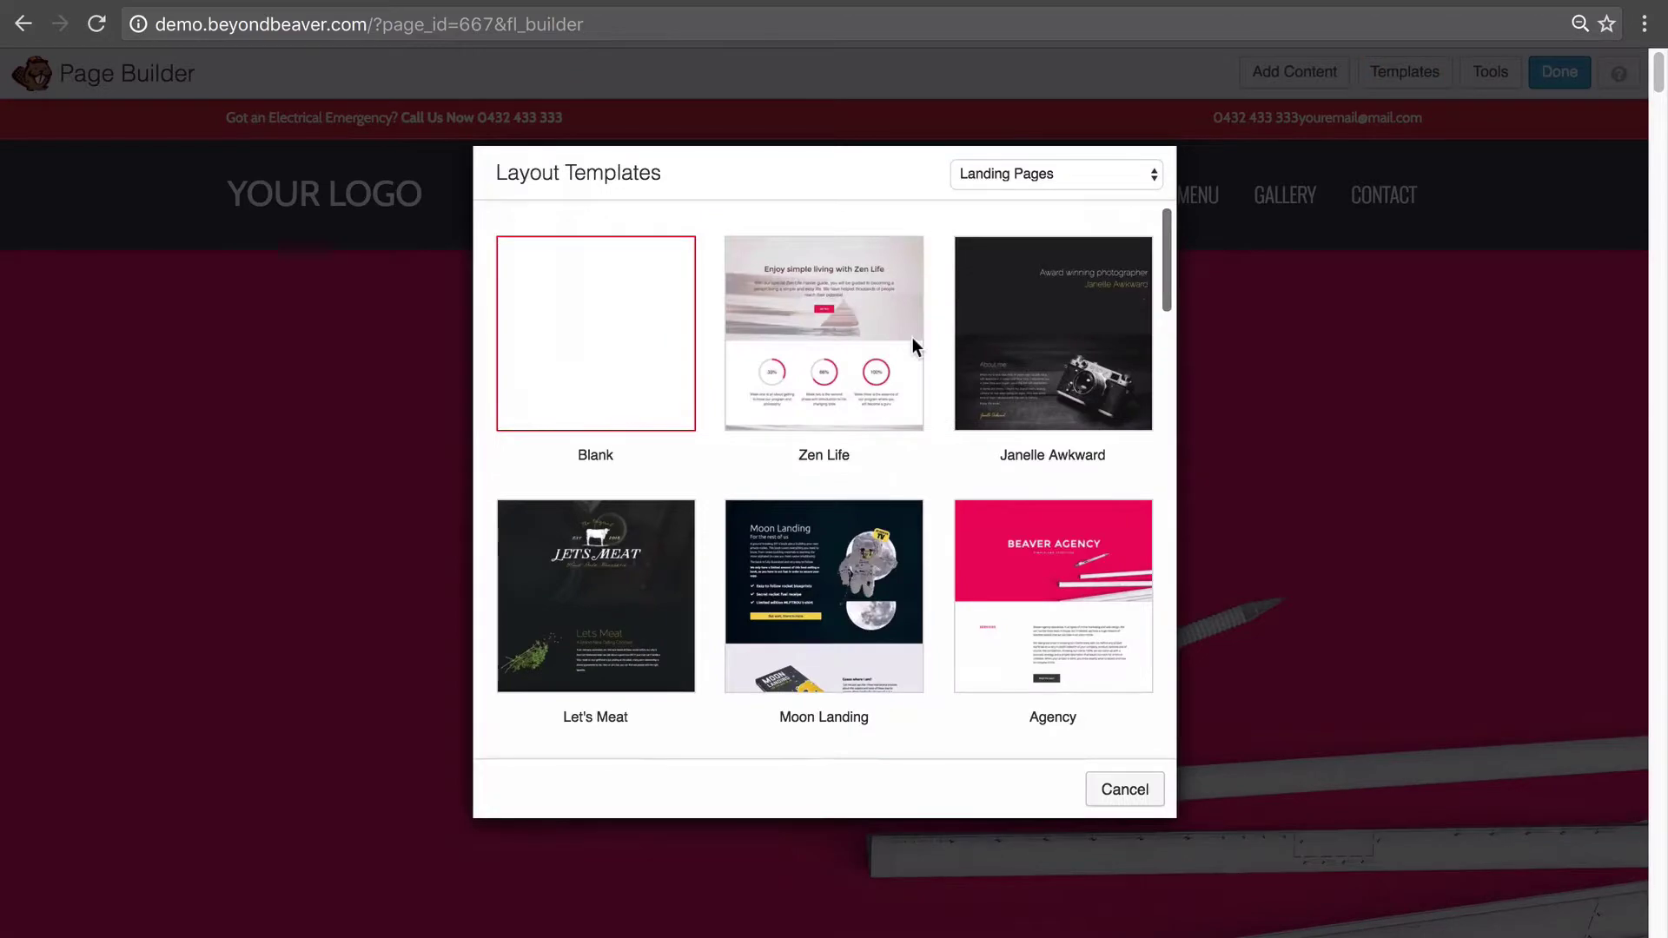
click(582, 352)
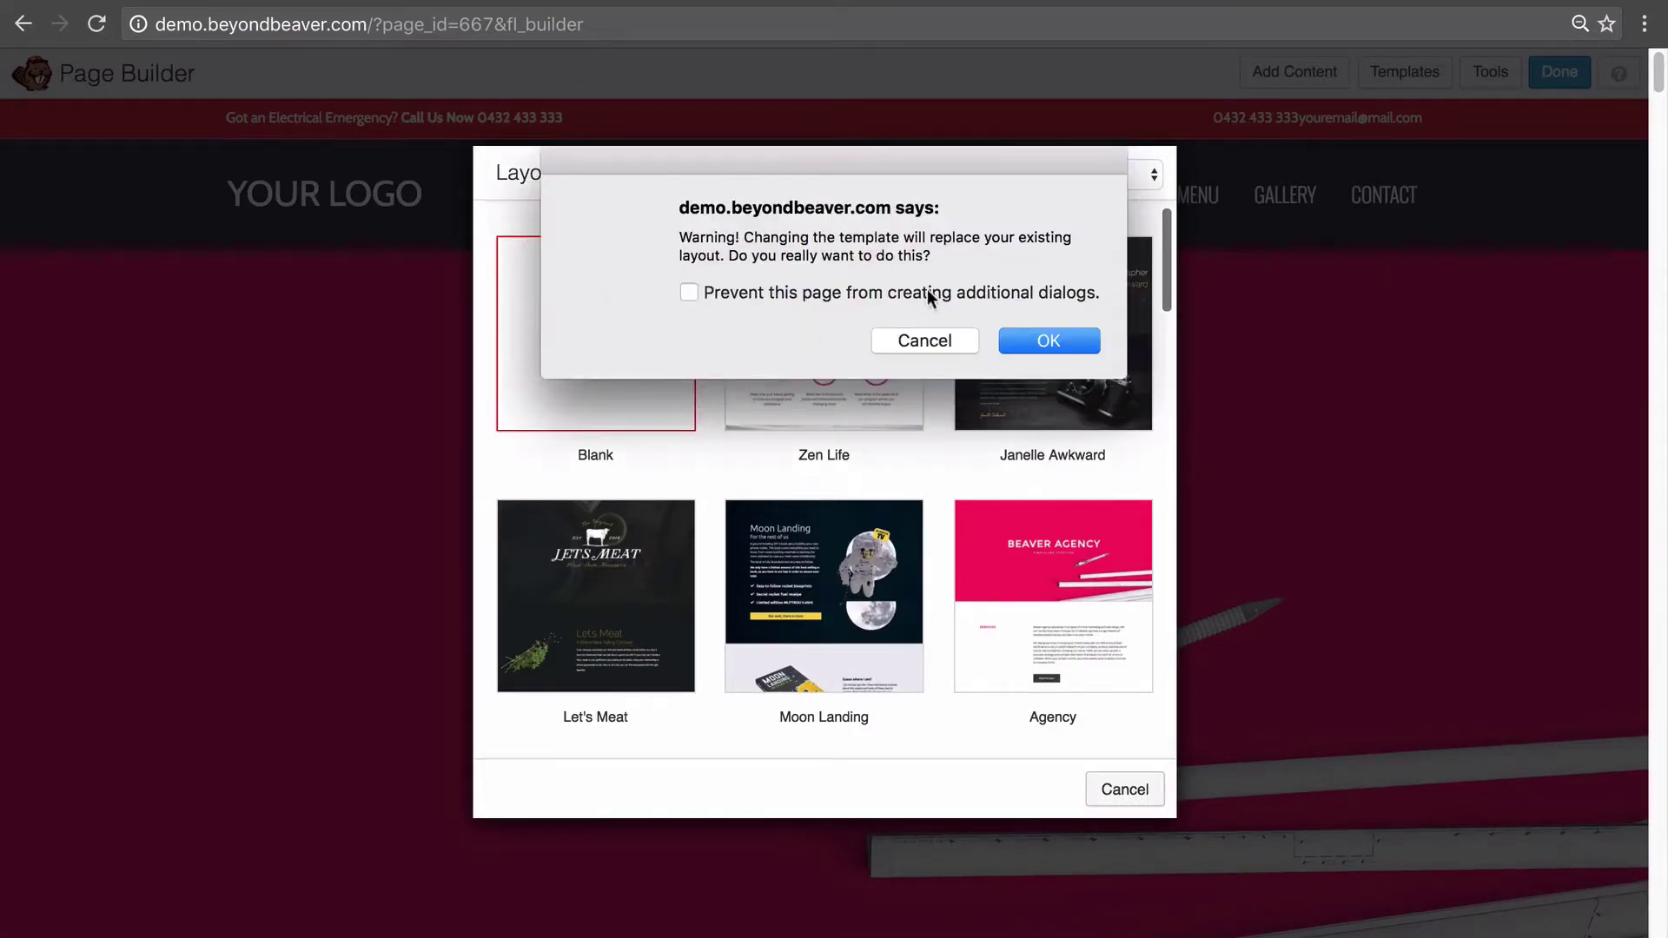
click(1043, 339)
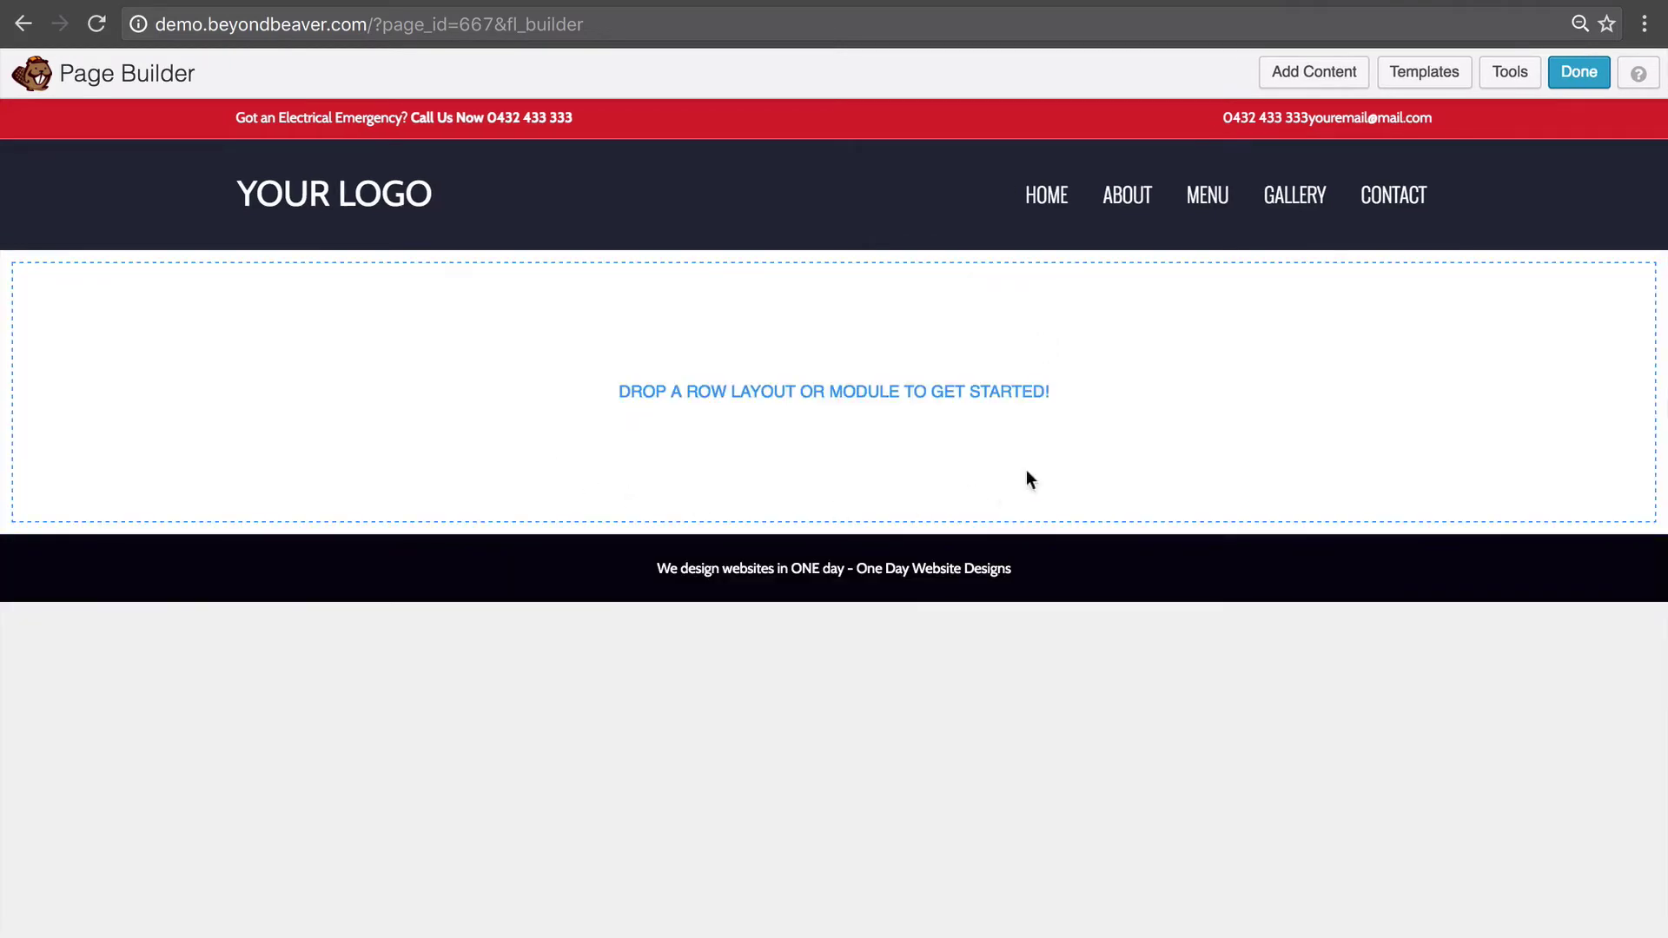
Step: Place a 1 Column row layout on the empty page
click(1282, 73)
click(1482, 174)
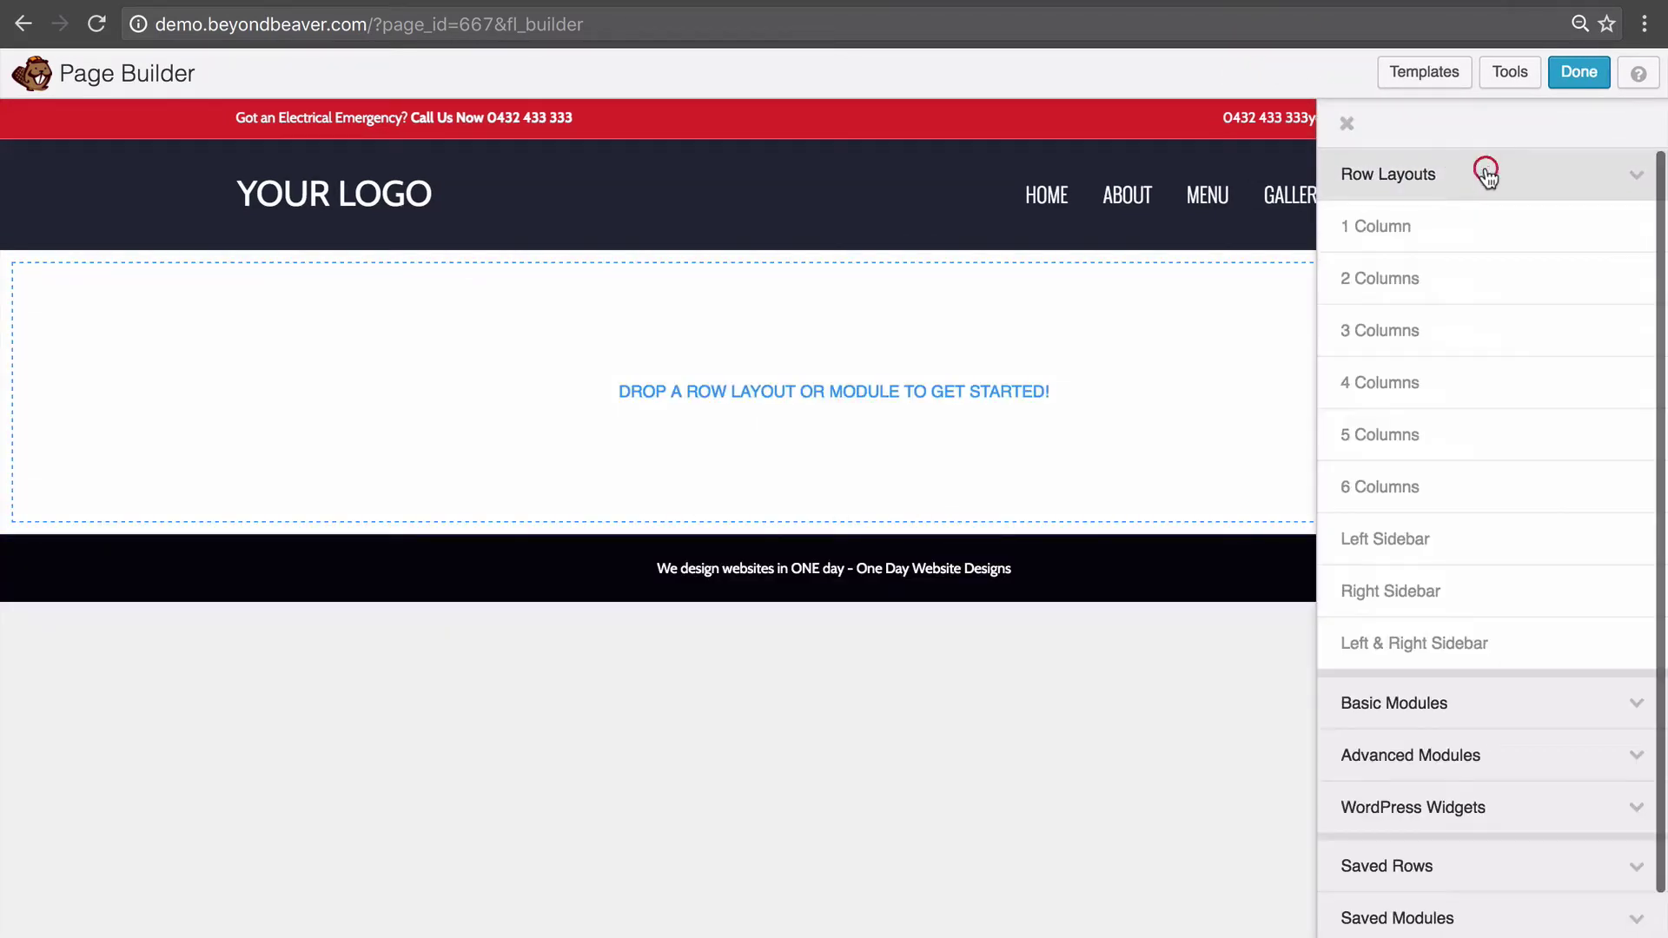
drag(1496, 246, 743, 331)
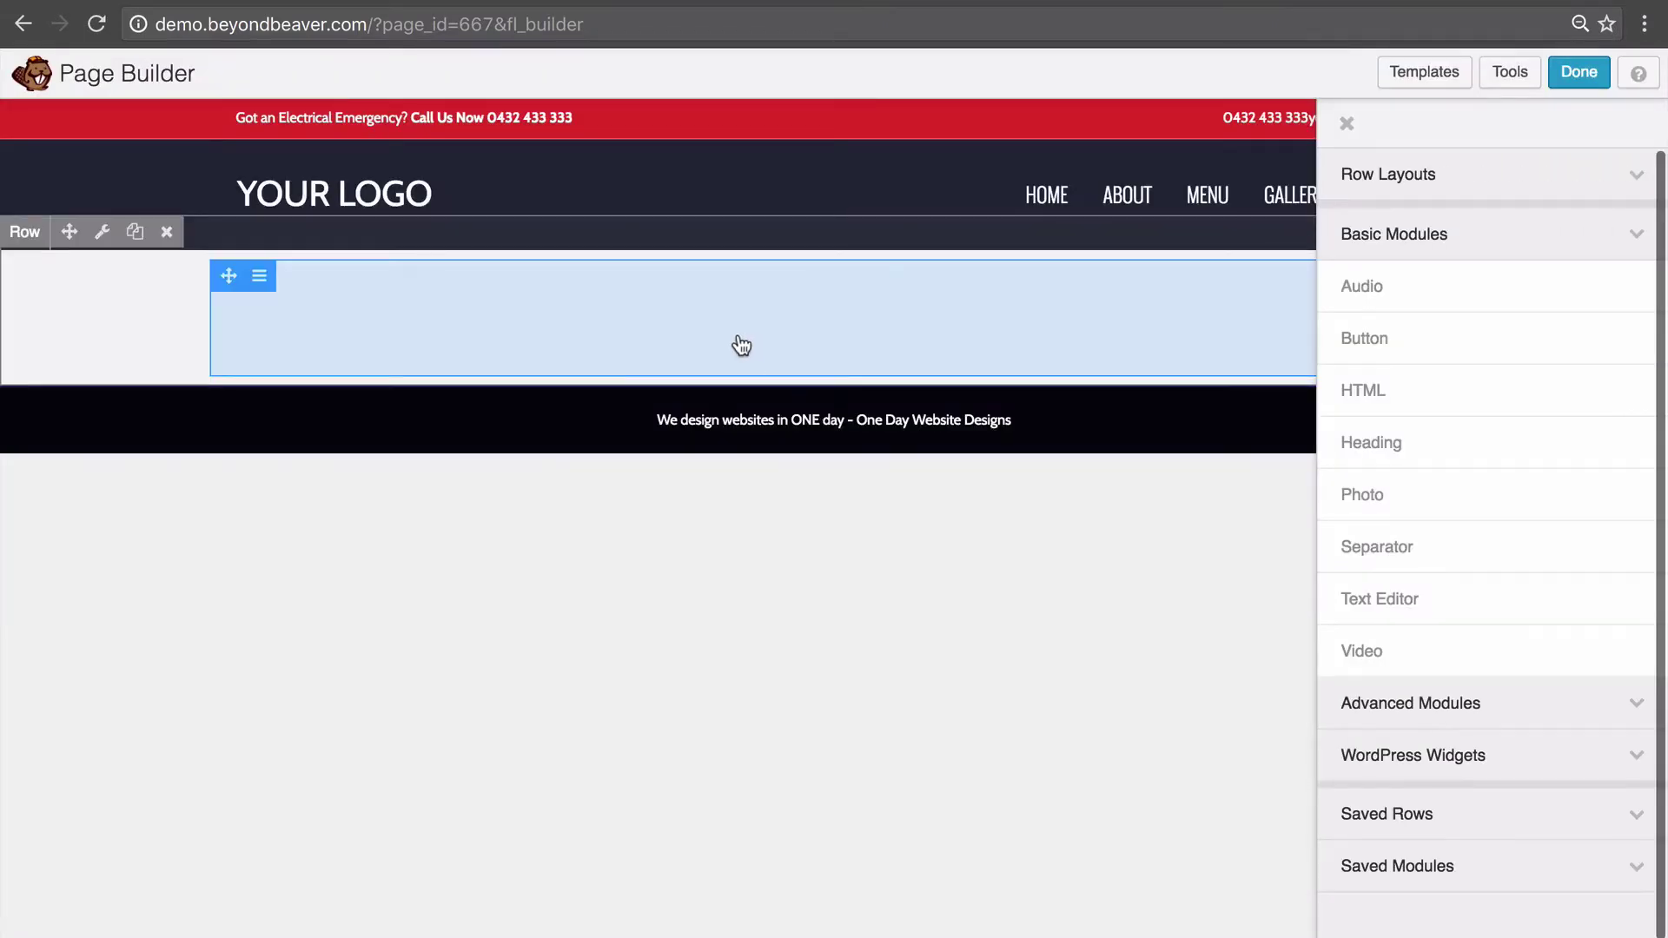
Step: Add a Heading module to the row reading 'Our Title' and save it
drag(1373, 443, 914, 405)
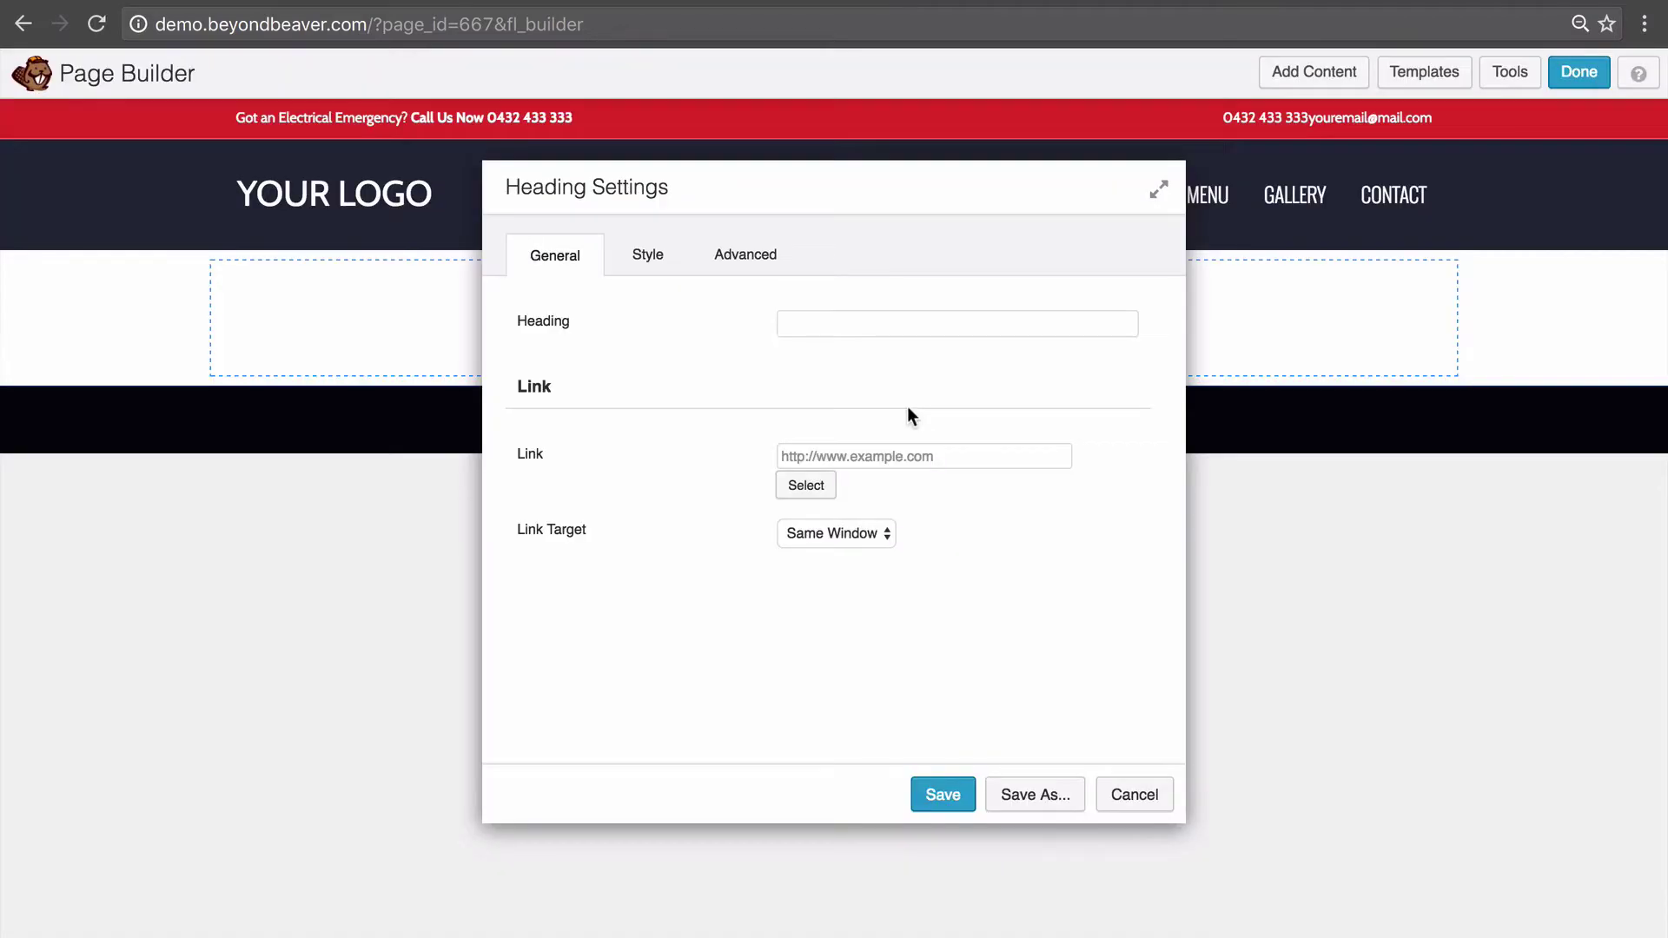
click(852, 327)
text(Our Title)
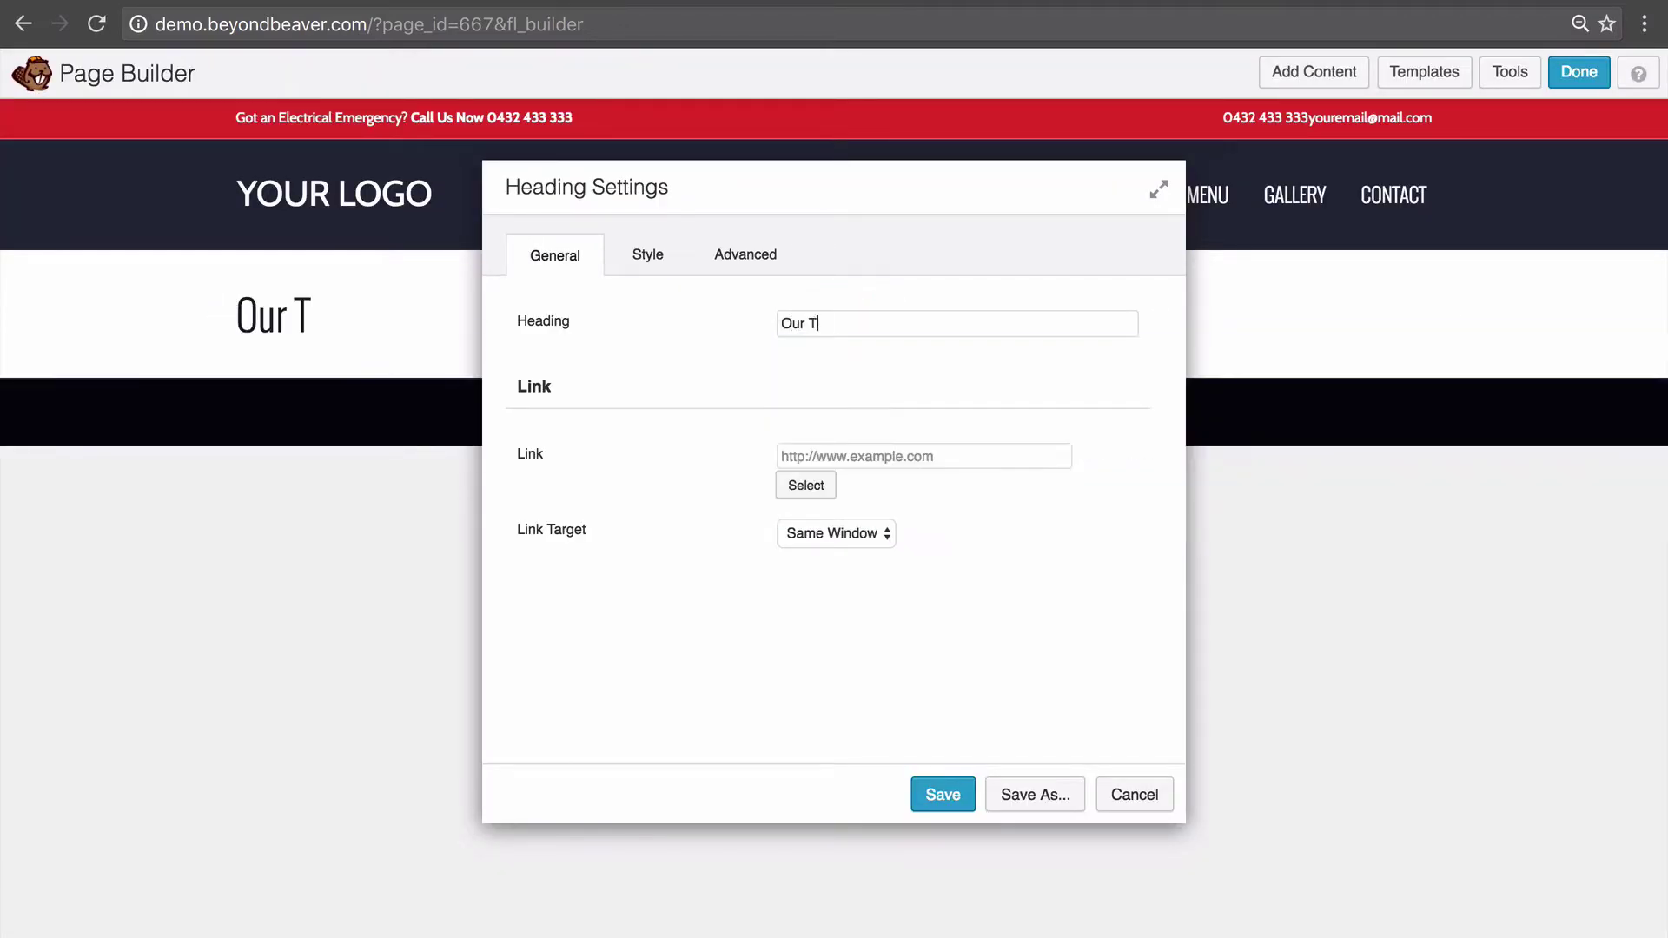
click(963, 794)
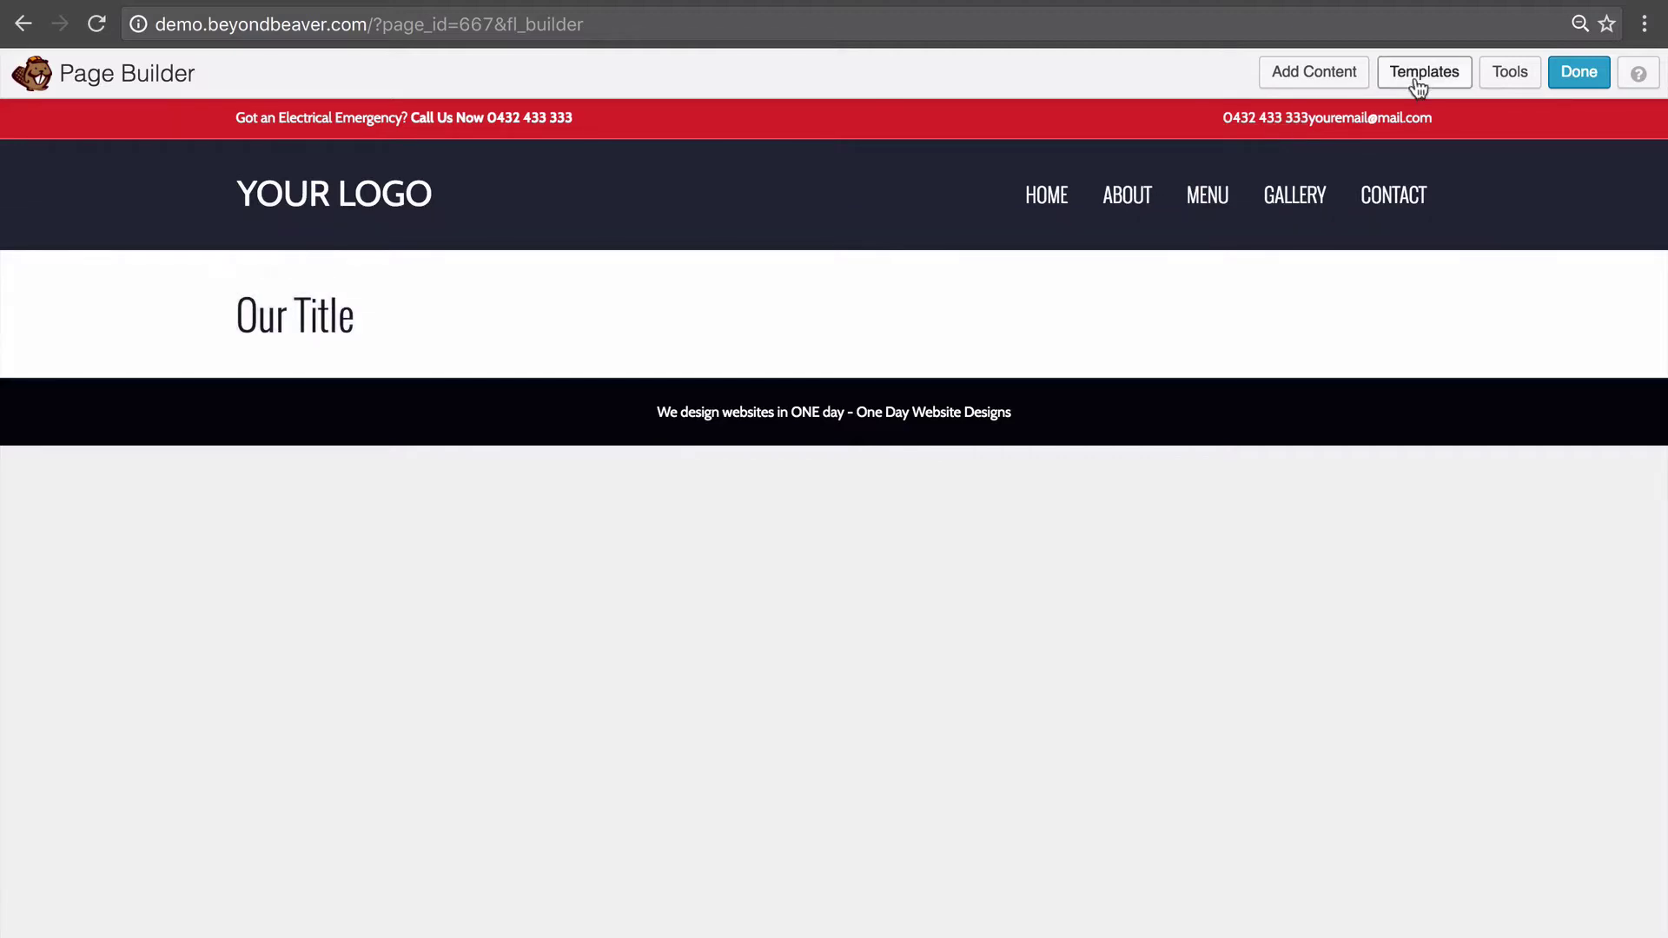
Step: Append the Zen Life template layout below the Our Title heading
click(1419, 78)
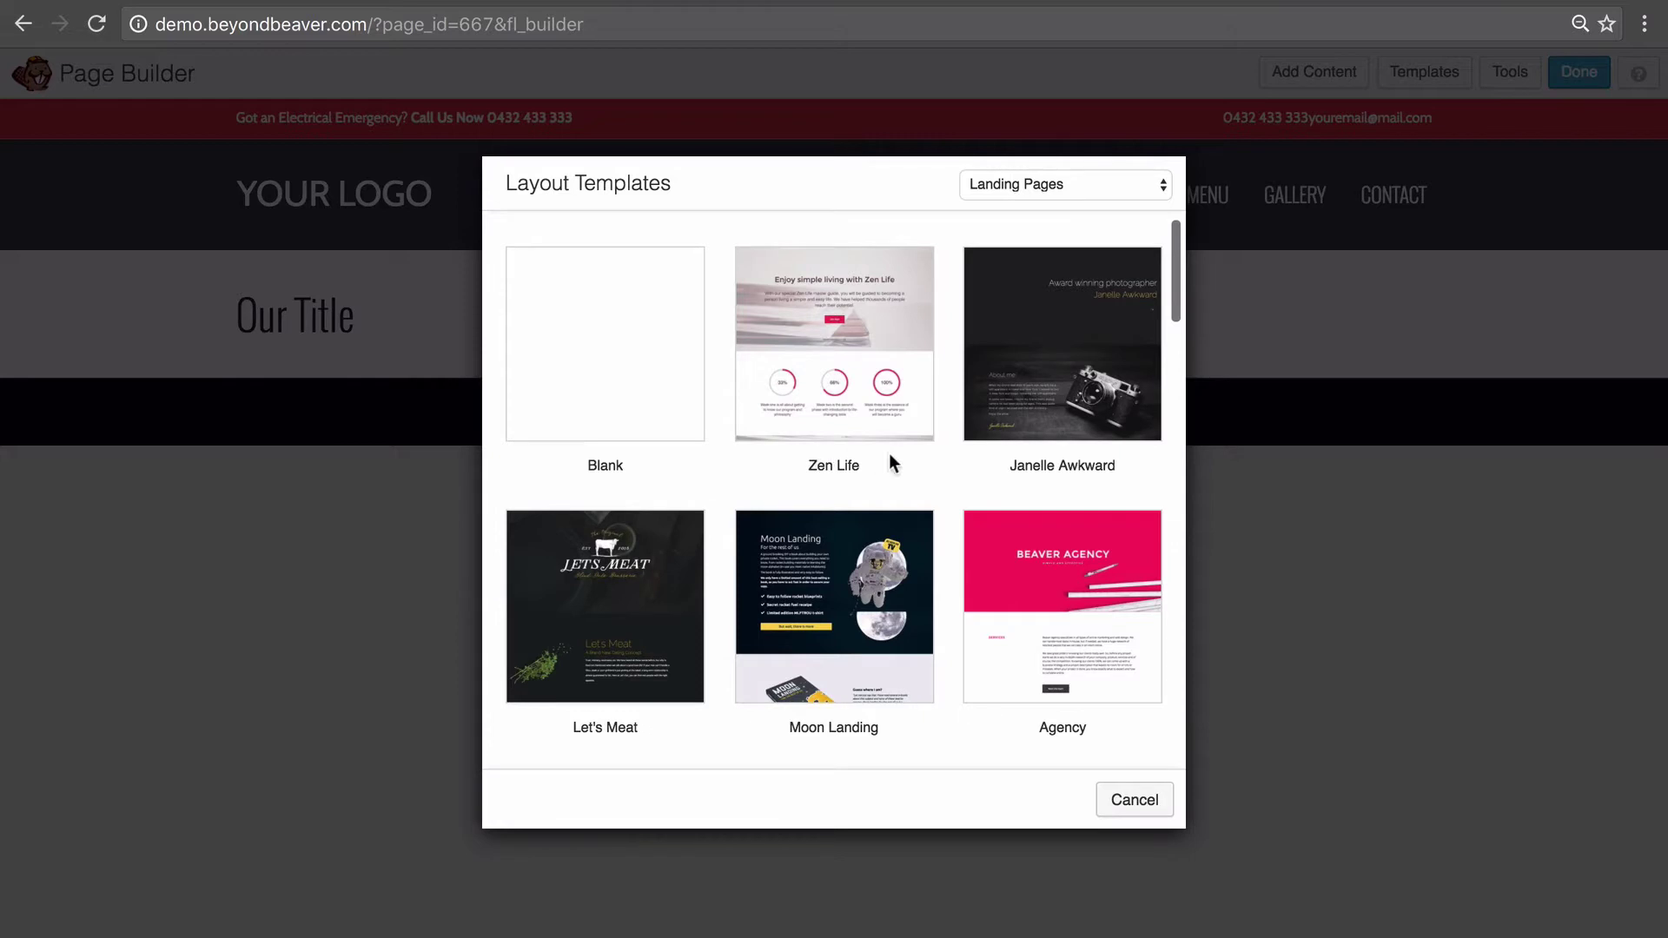
click(855, 369)
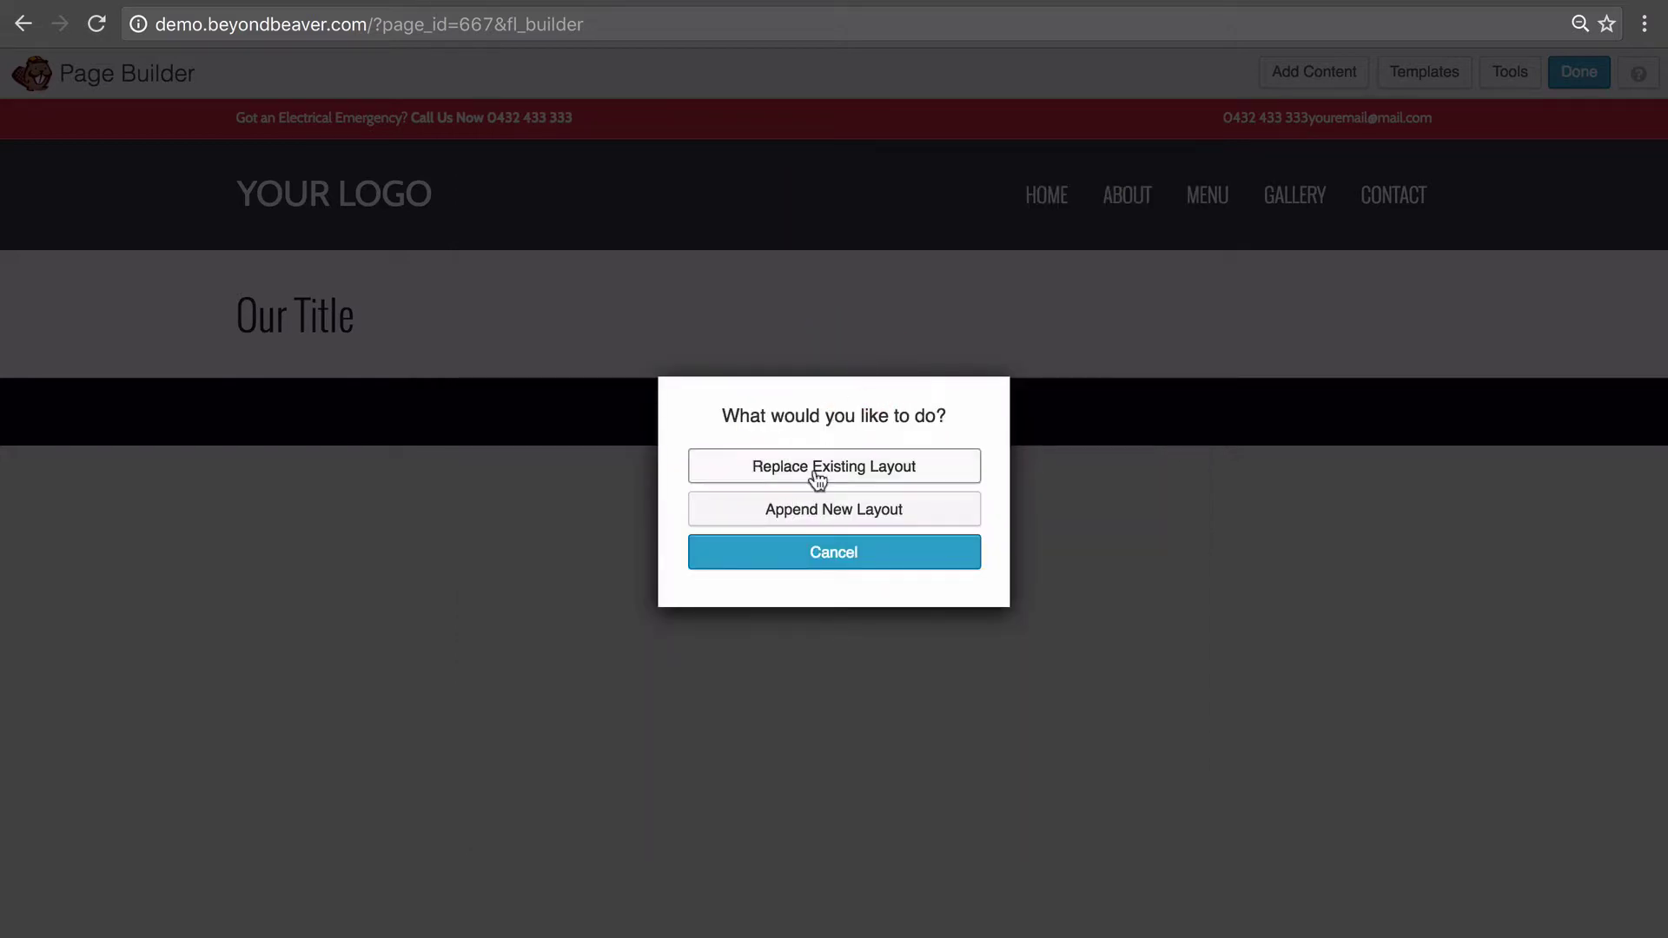
click(858, 511)
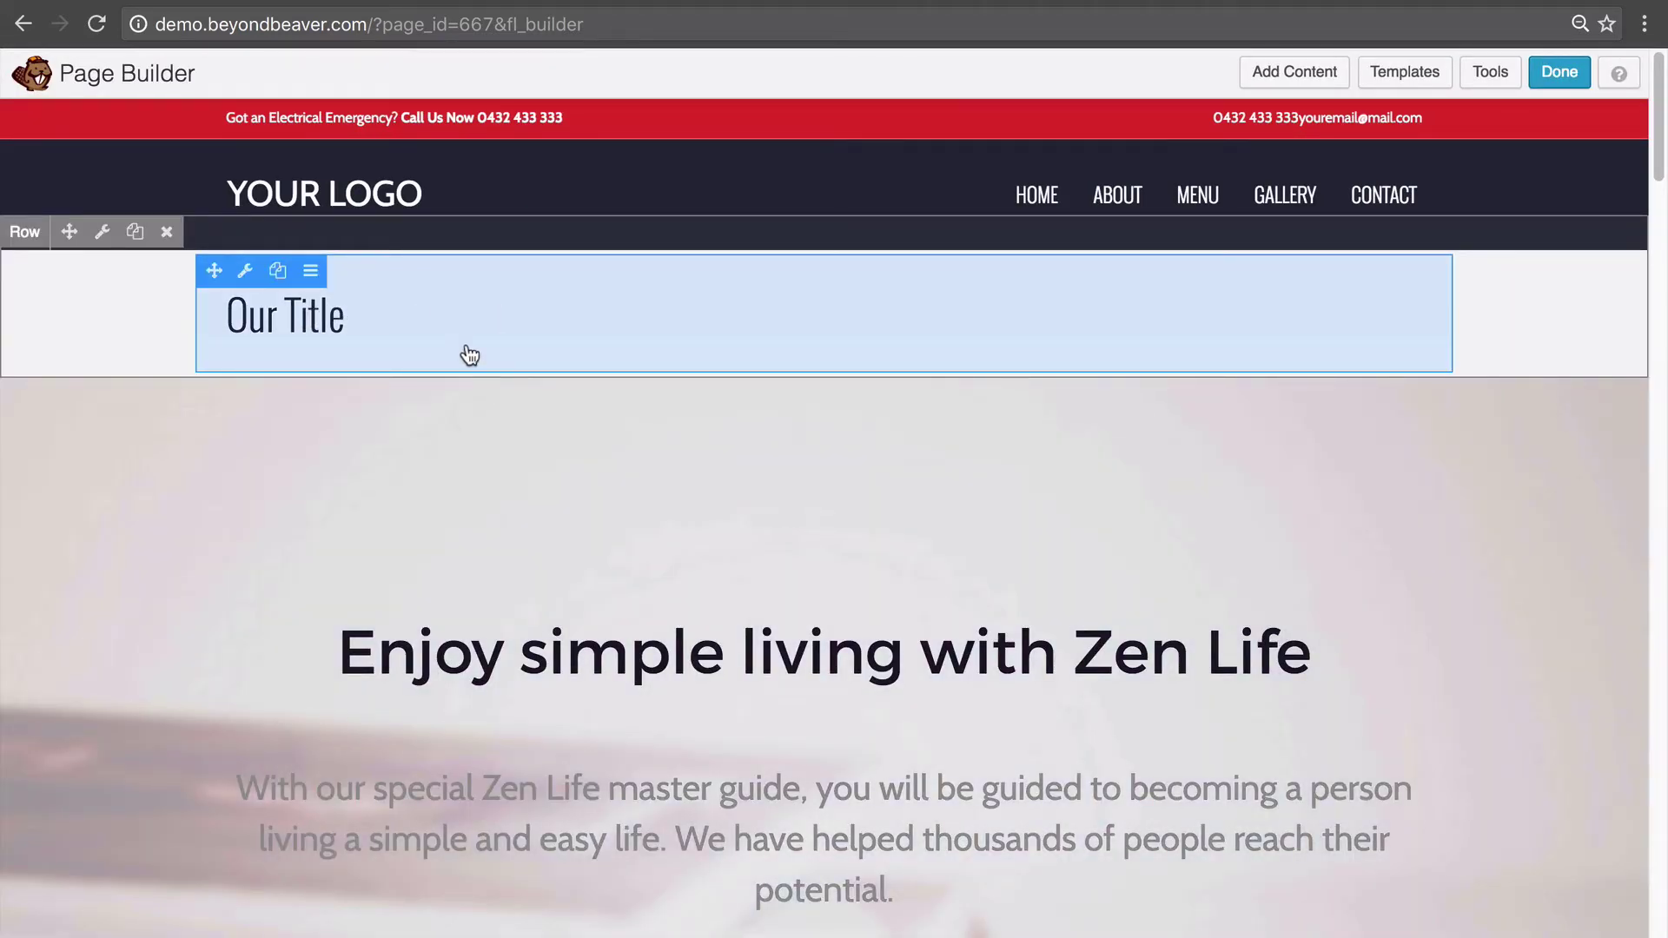
scroll(618, 512, down, 3)
scroll(623, 512, up, 3)
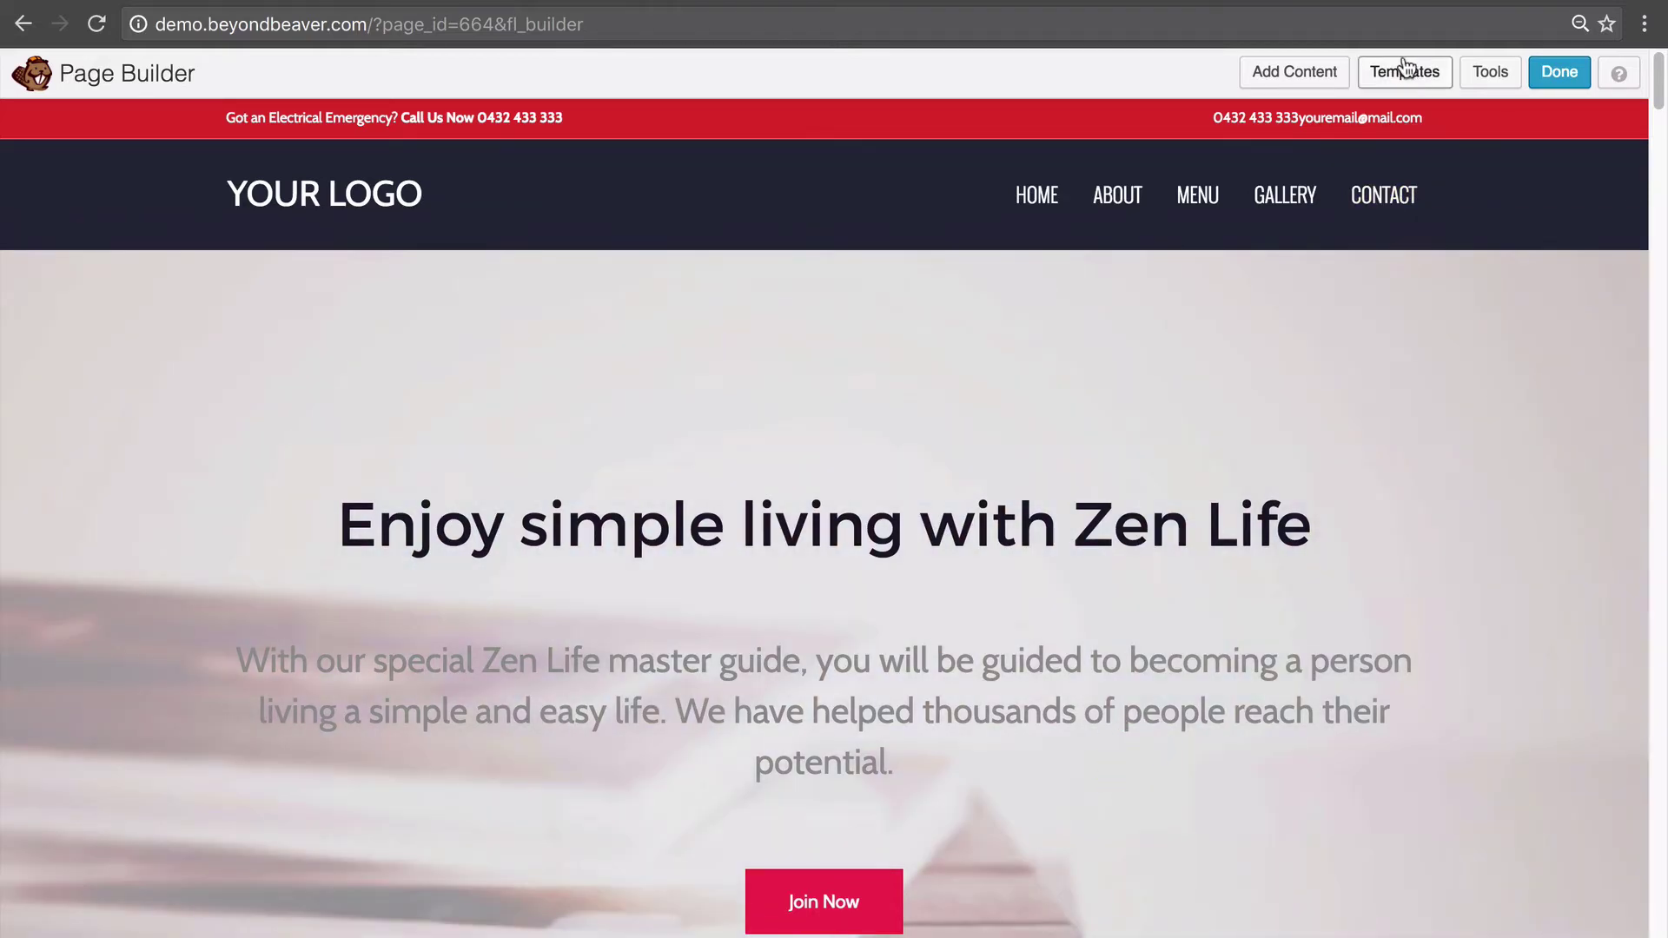
Step: Pick the Company About Us template from the Content Pages template category
click(1405, 76)
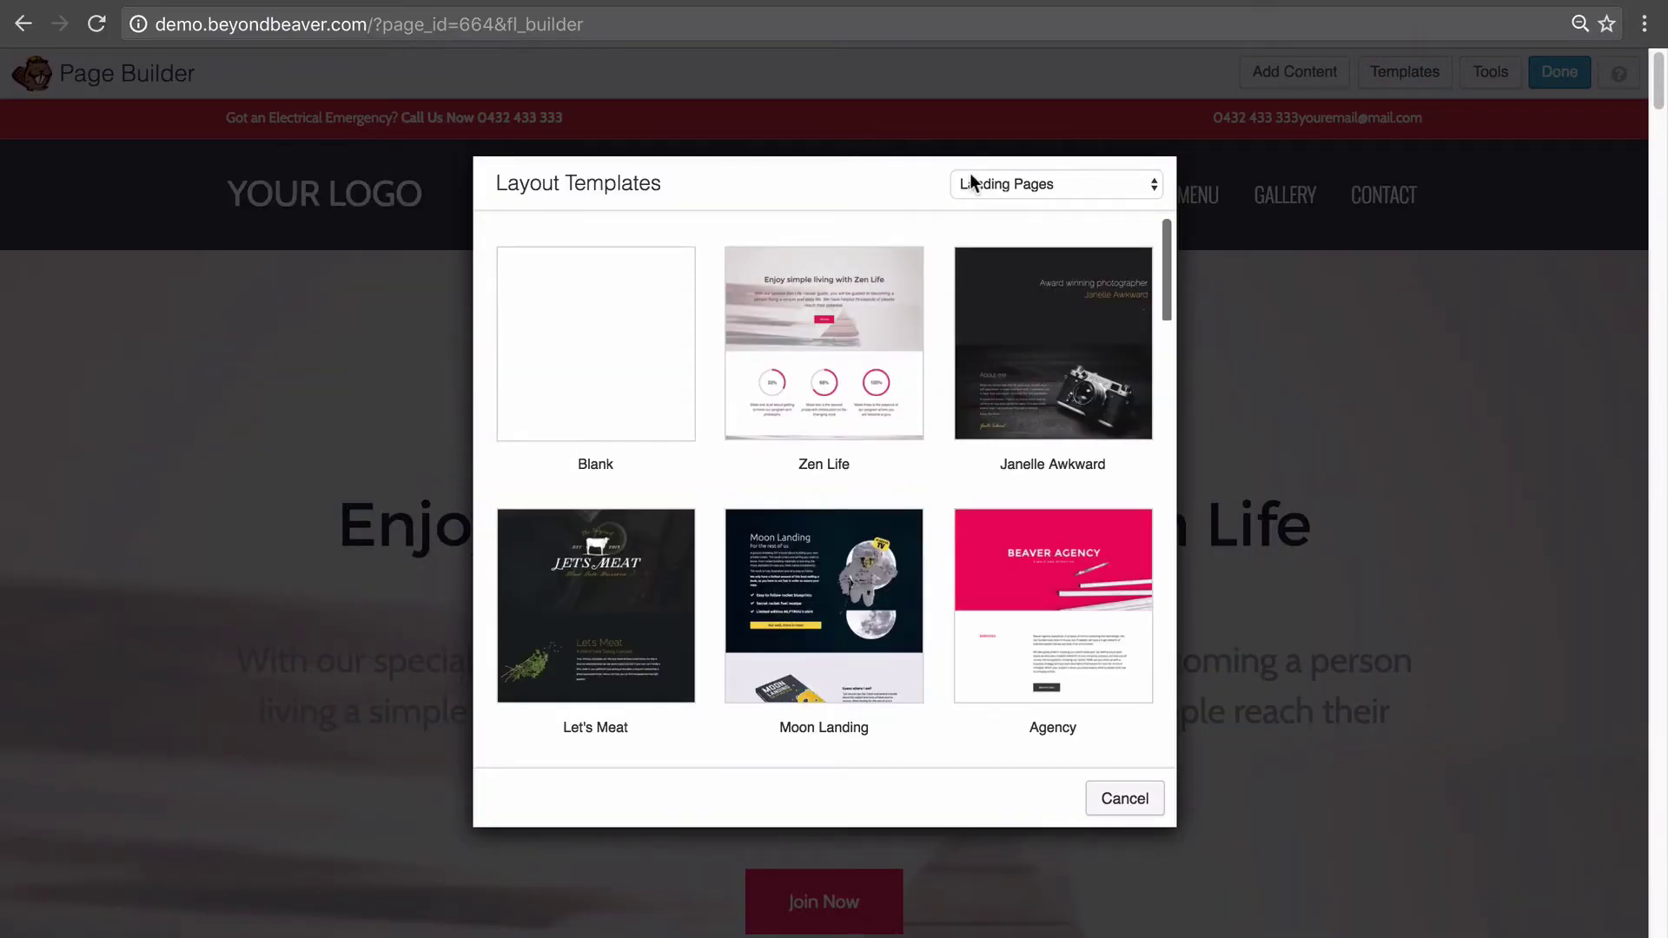
click(999, 185)
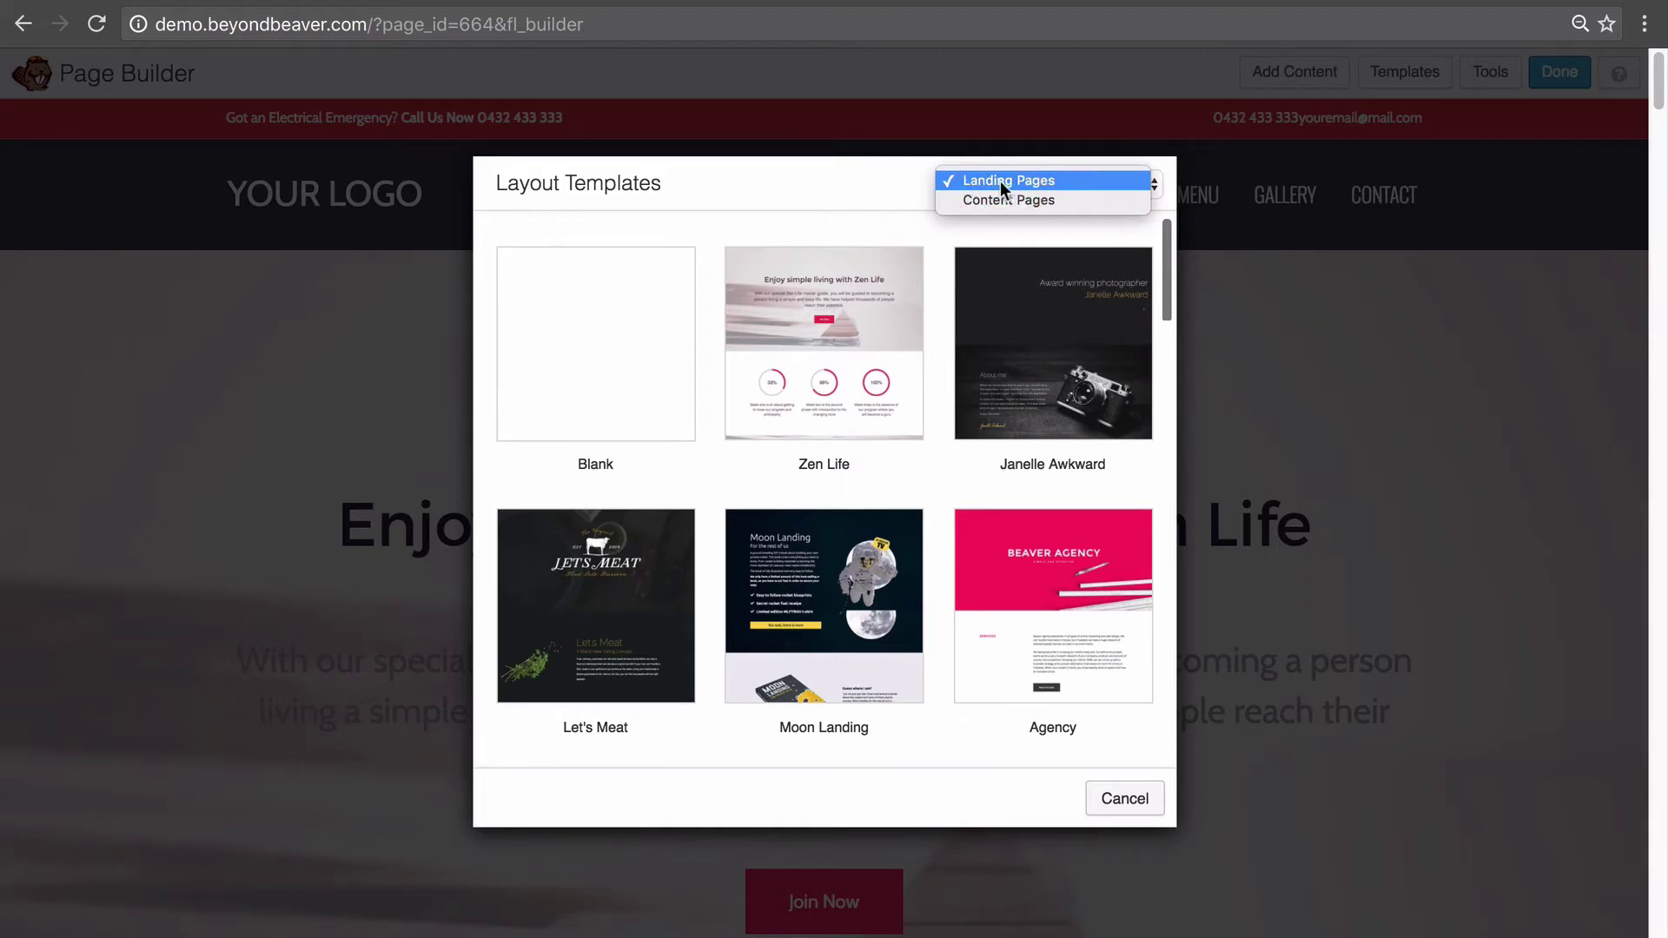
click(1079, 182)
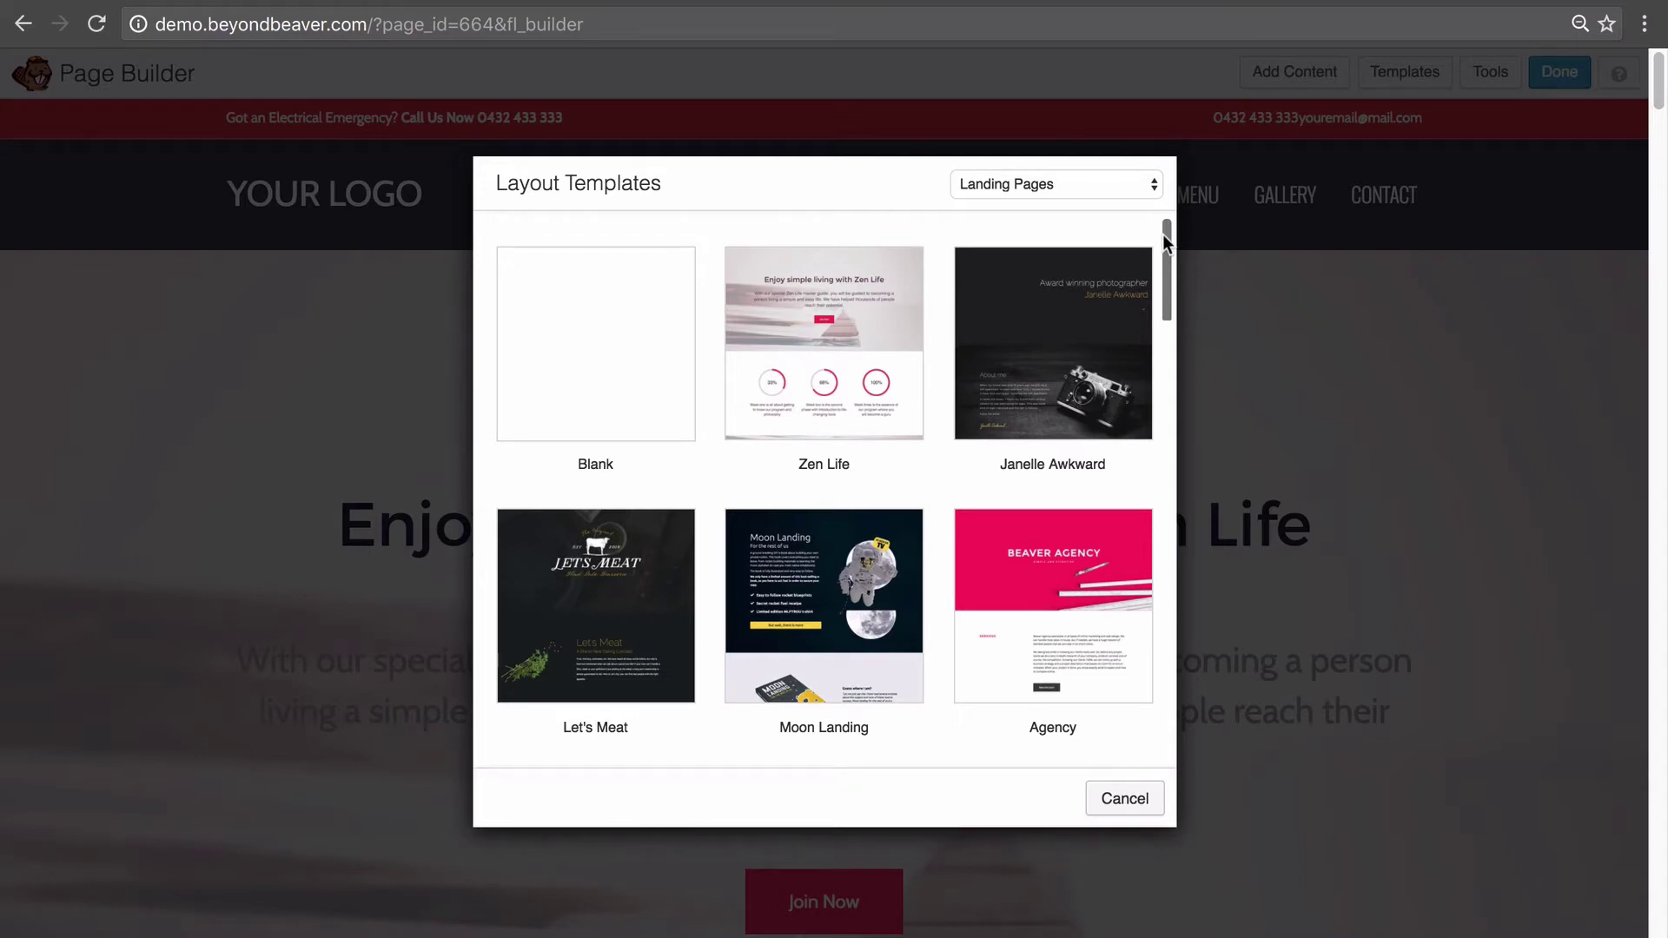
click(986, 180)
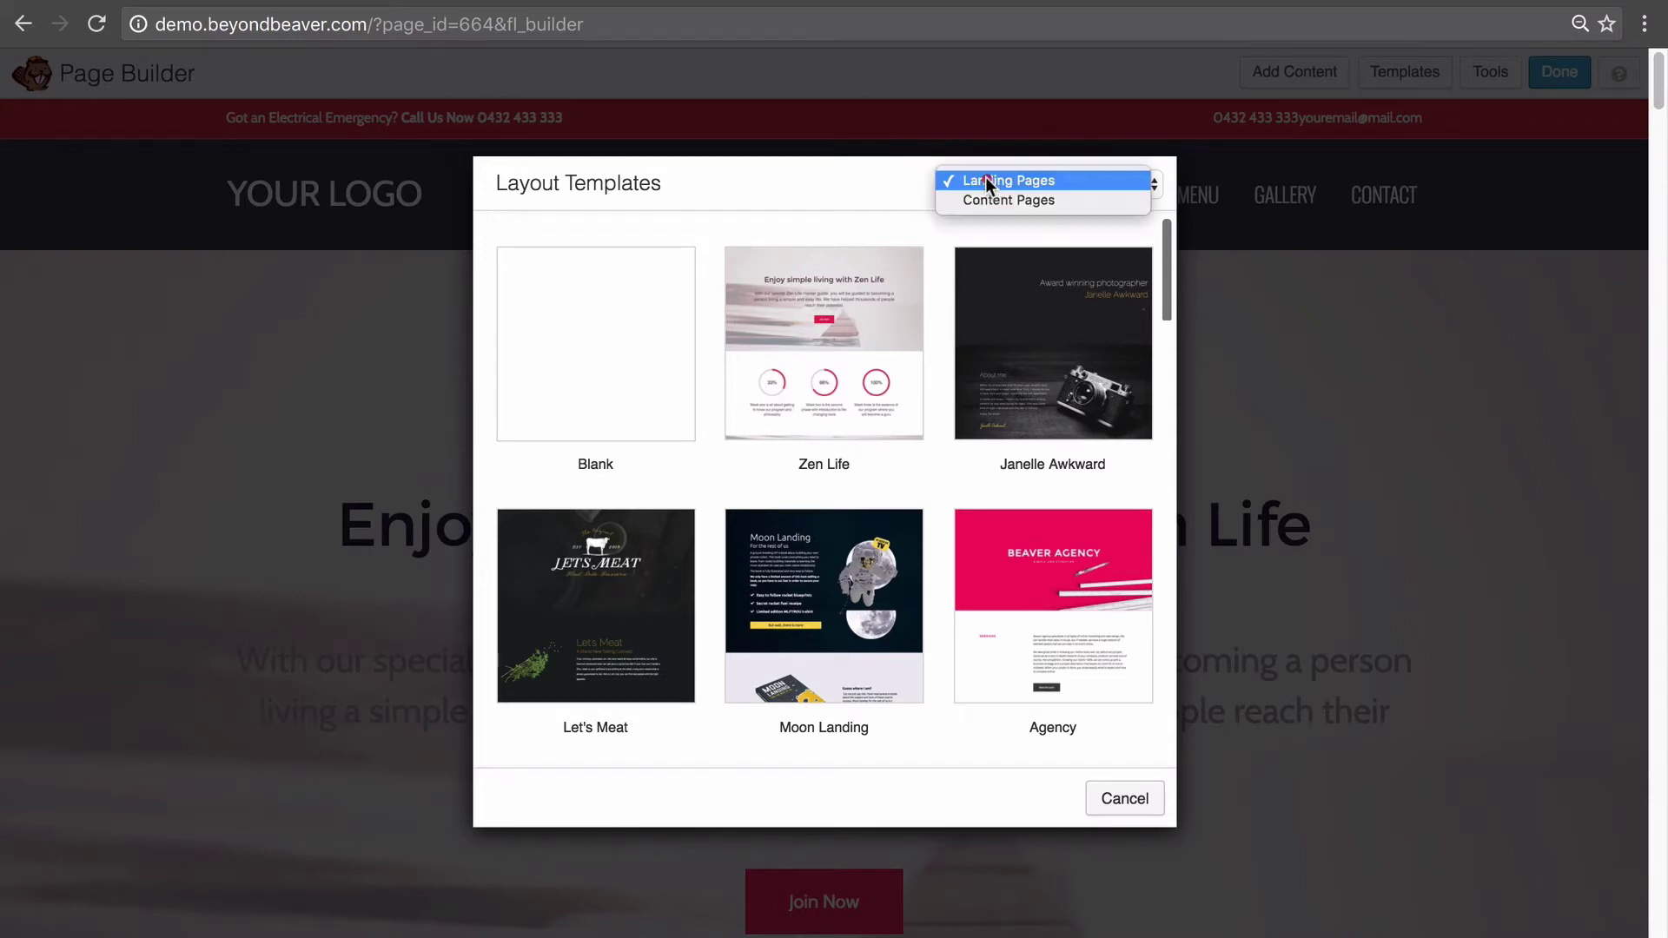
click(1011, 201)
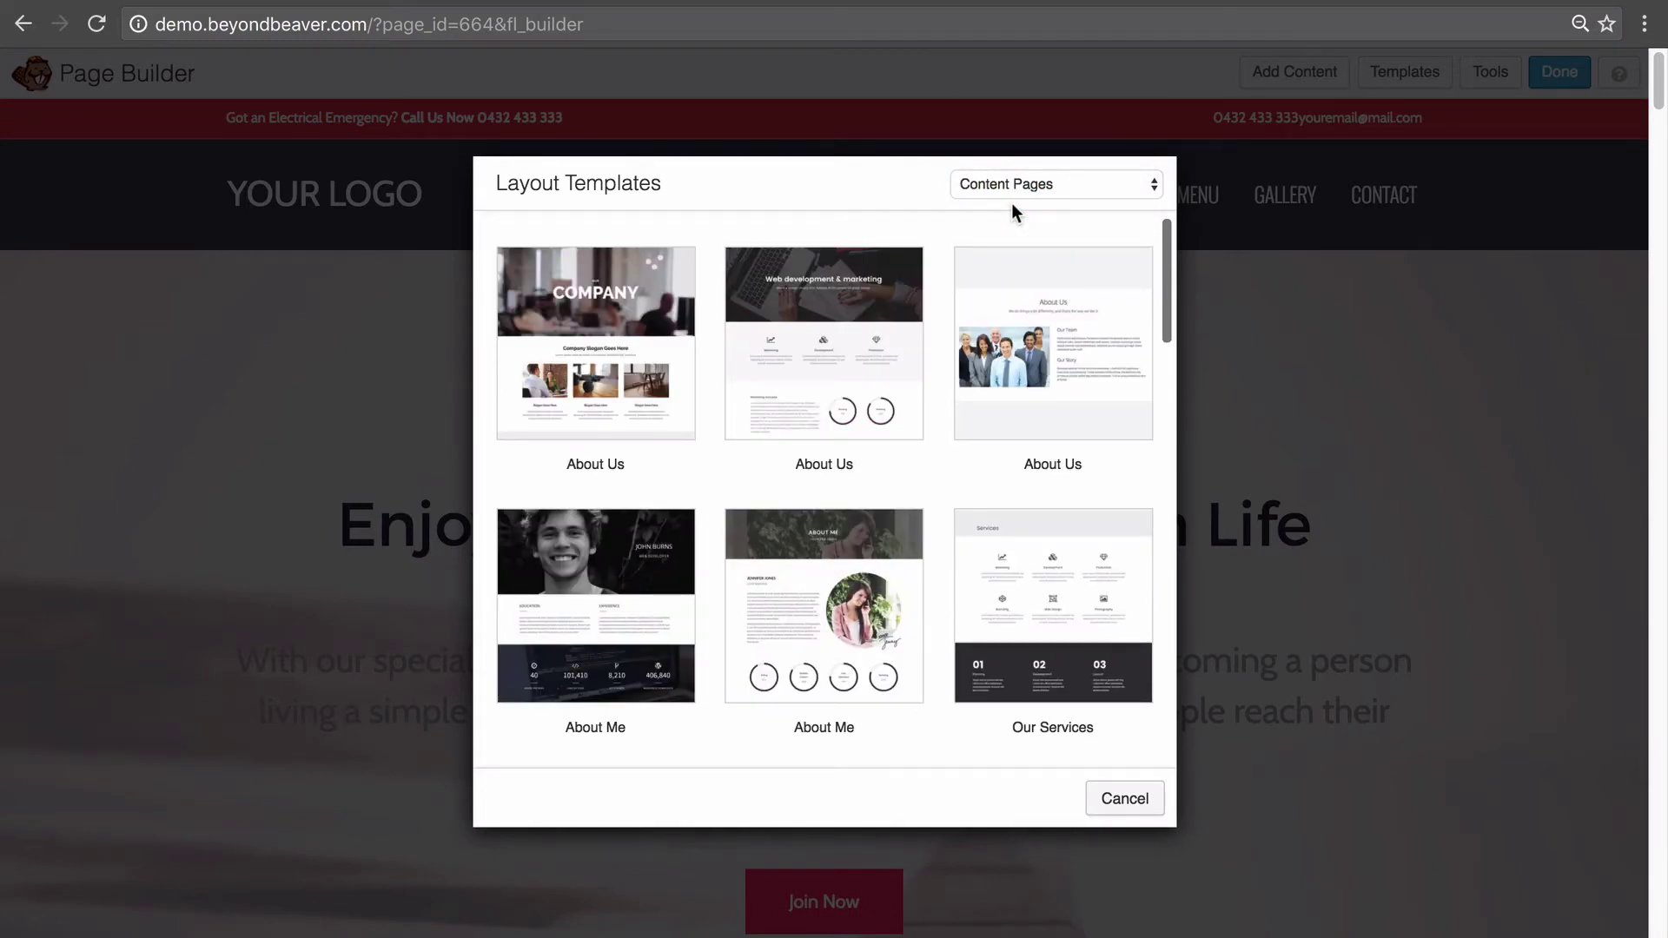
mouse_move(1165, 233)
mouse_down()
mouse_move(1224, 446)
mouse_move(1232, 693)
mouse_move(1225, 420)
mouse_move(1181, 234)
mouse_up()
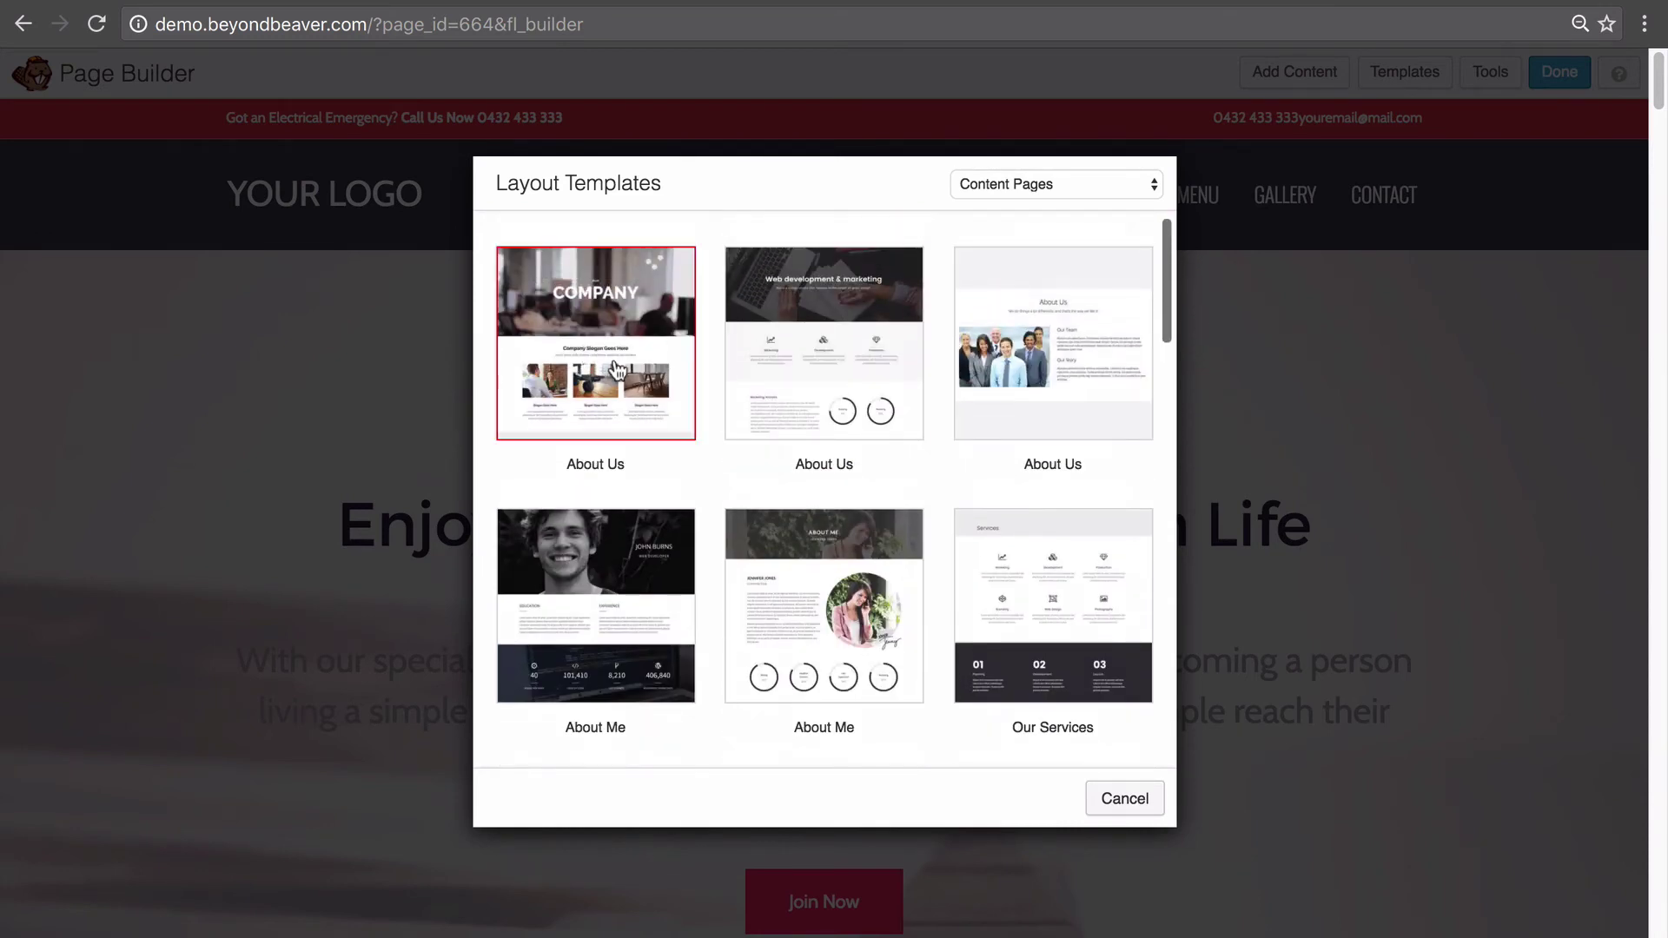
click(633, 366)
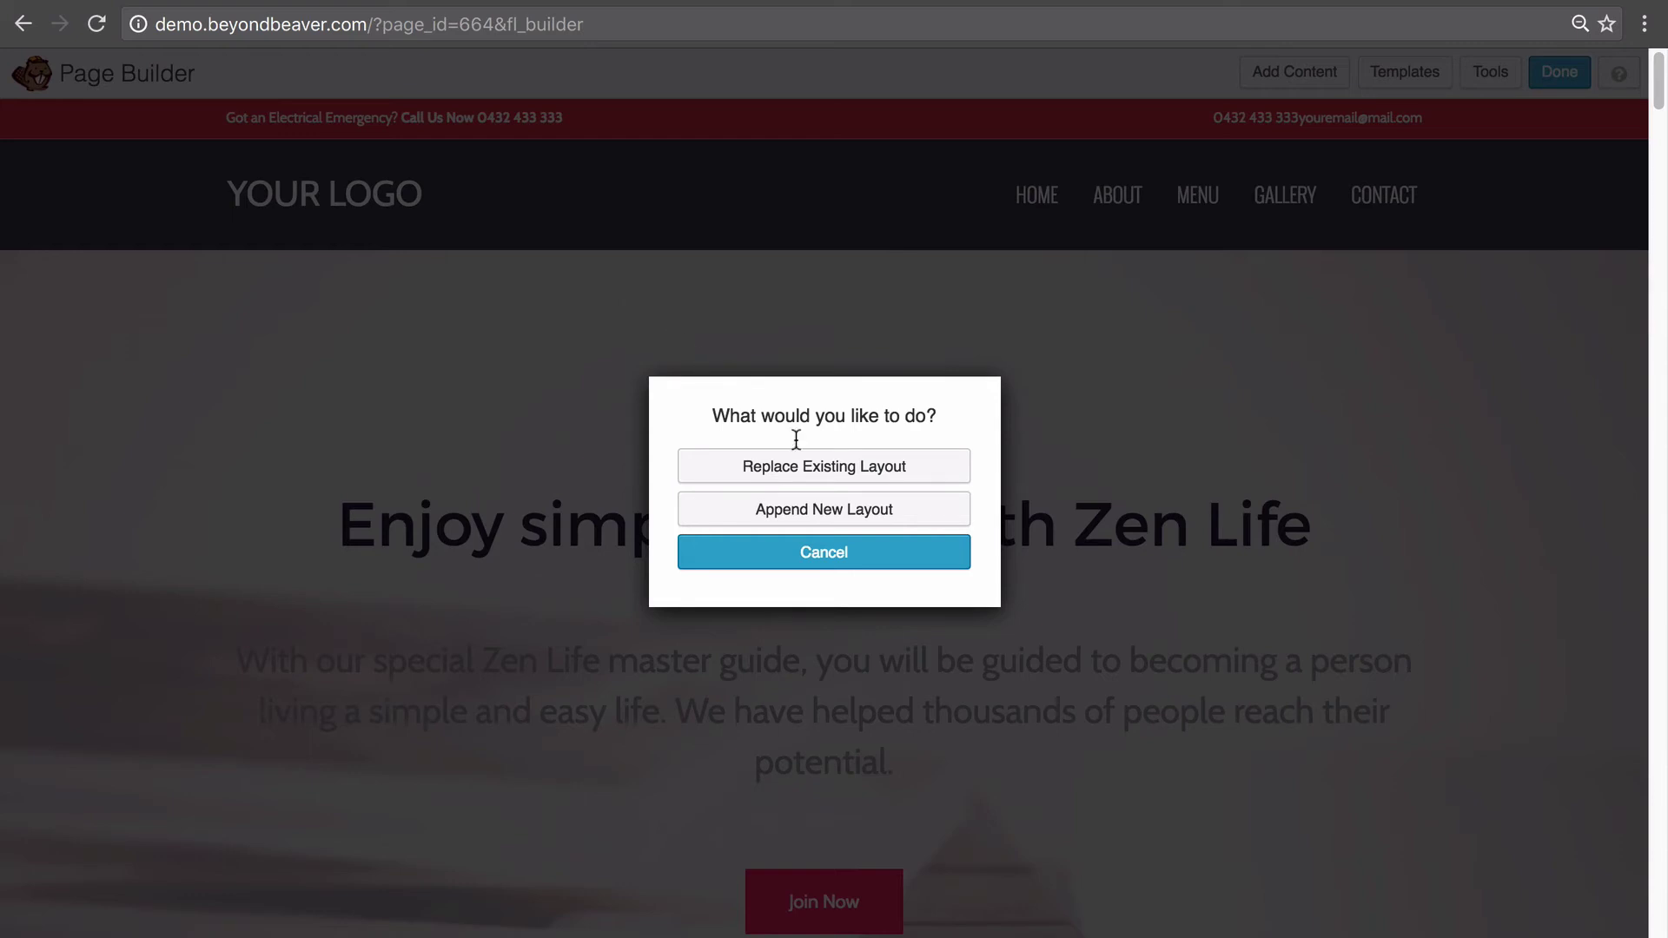
Step: Replace the existing Zen Life layout with the About Us template, confirming the prompt
click(810, 466)
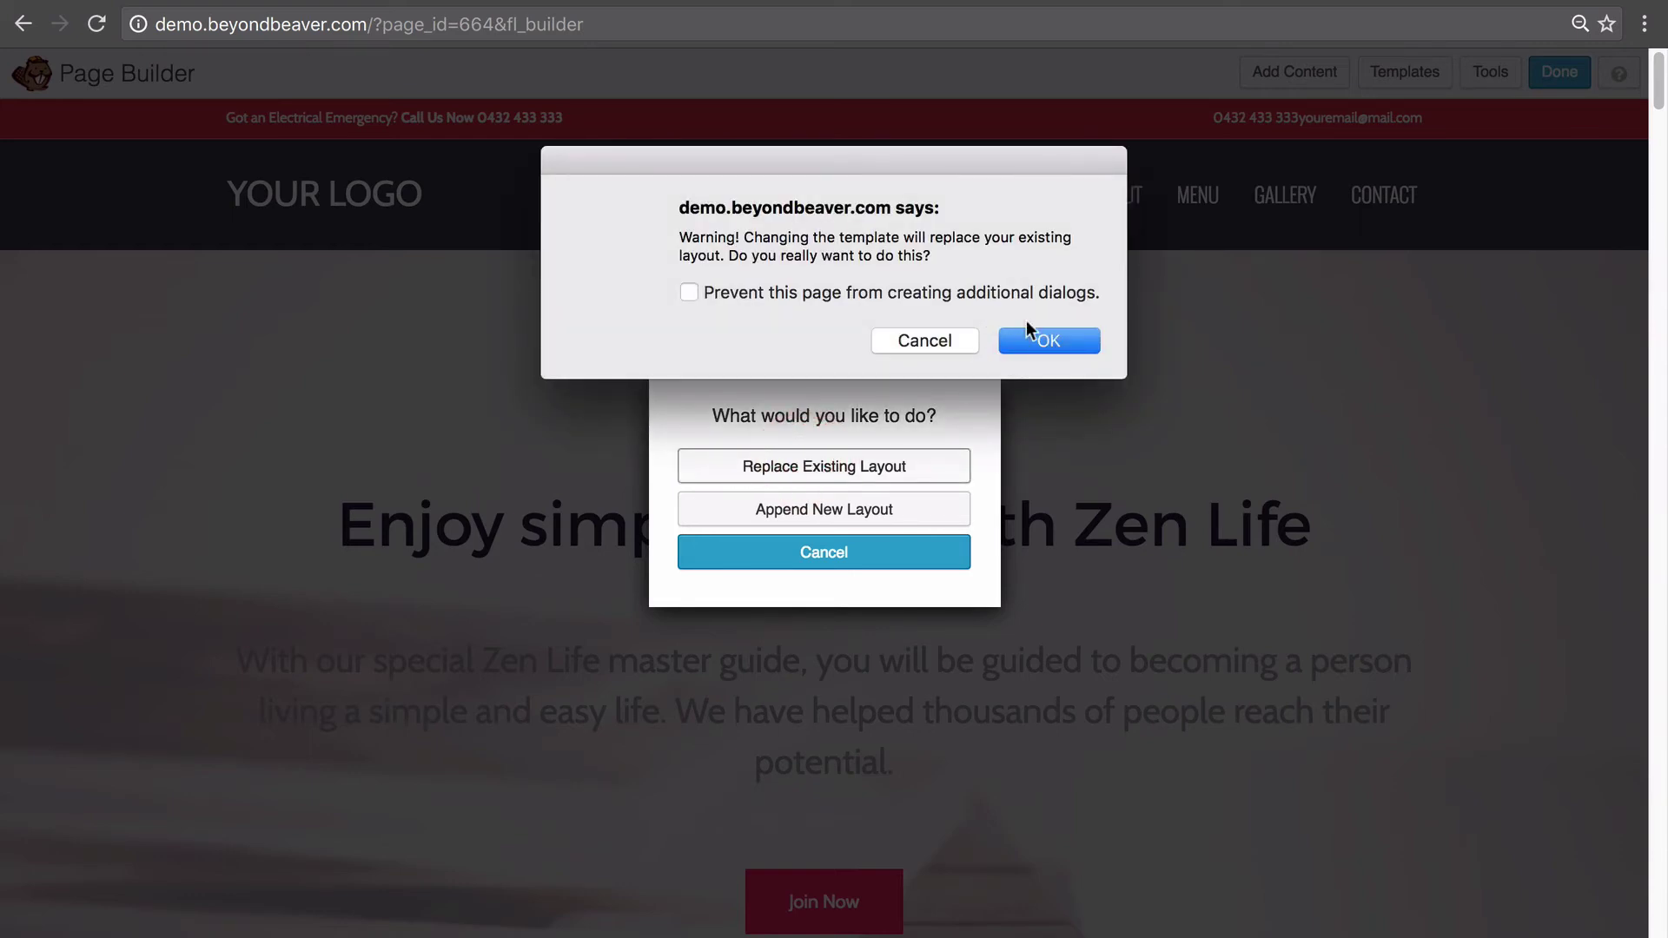
click(1030, 334)
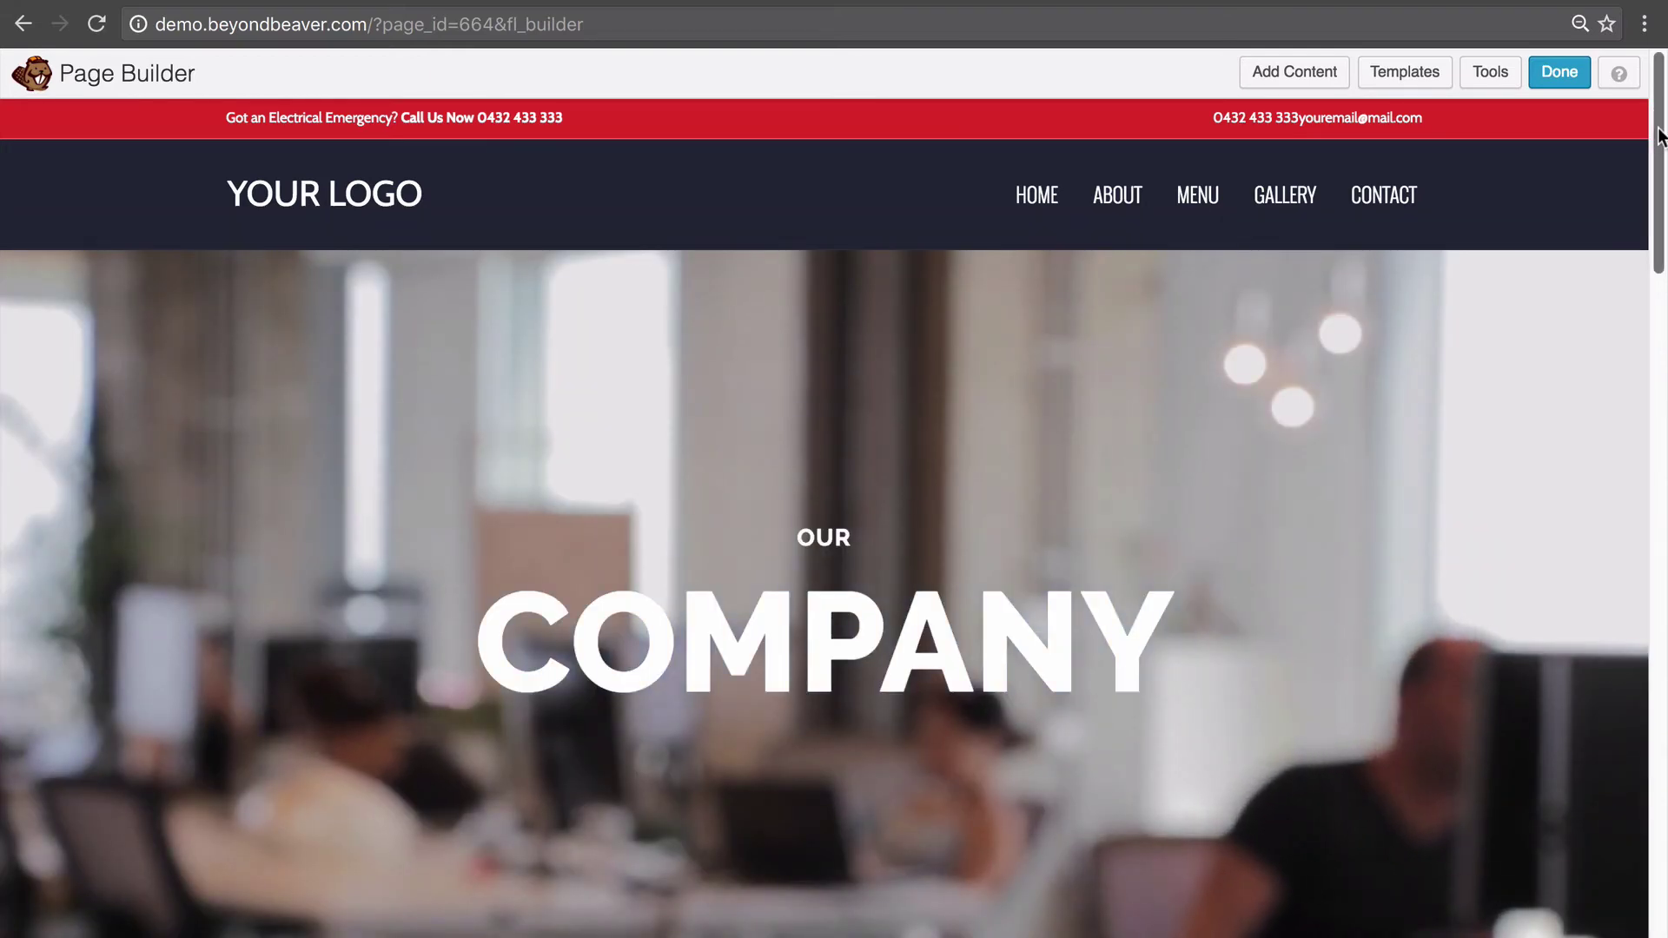
drag(1660, 137, 1661, 377)
drag(1655, 161, 1655, 87)
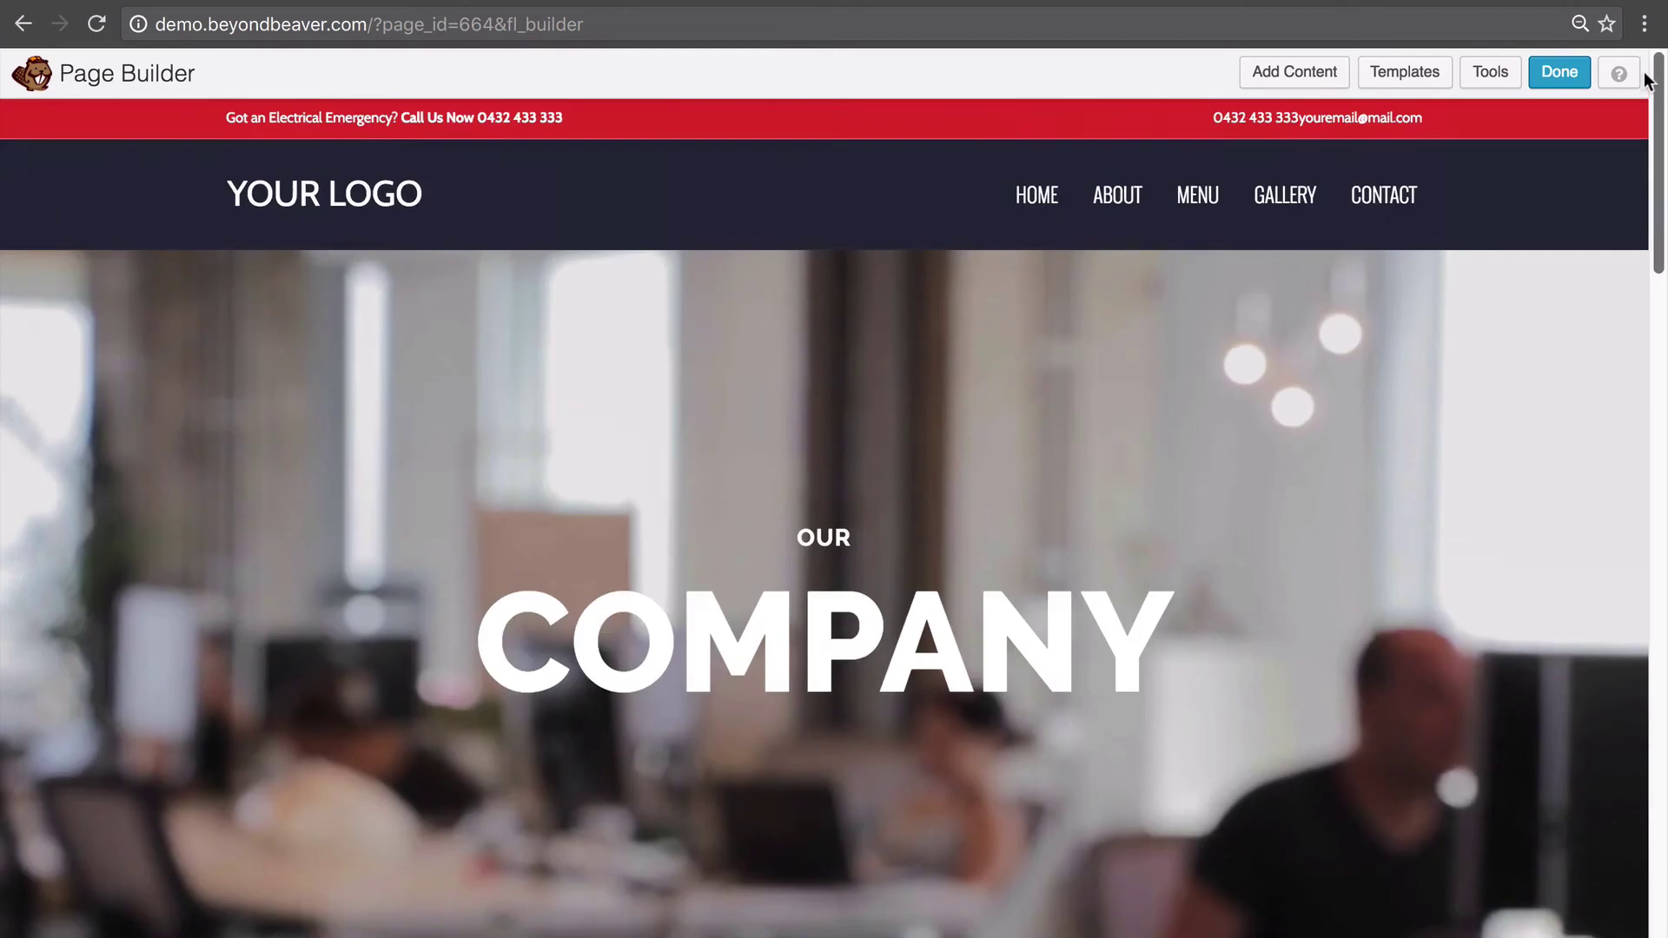